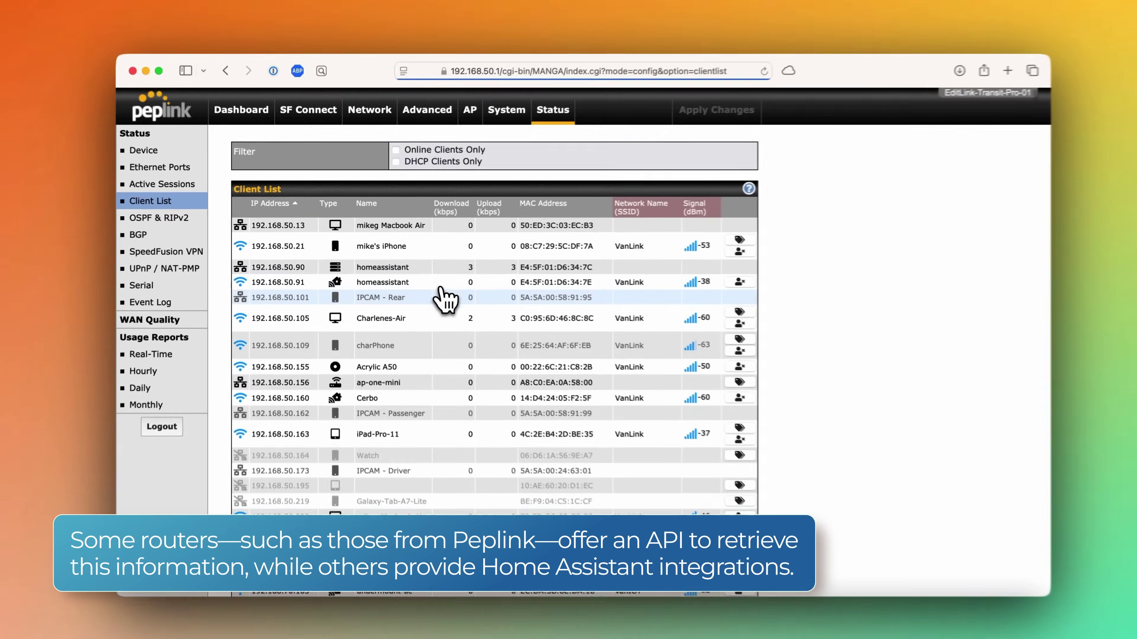
# Scroll through the Peplink client list to review connected devices' IPs, names and MACs
pyautogui.scroll(-10, 622, 427)
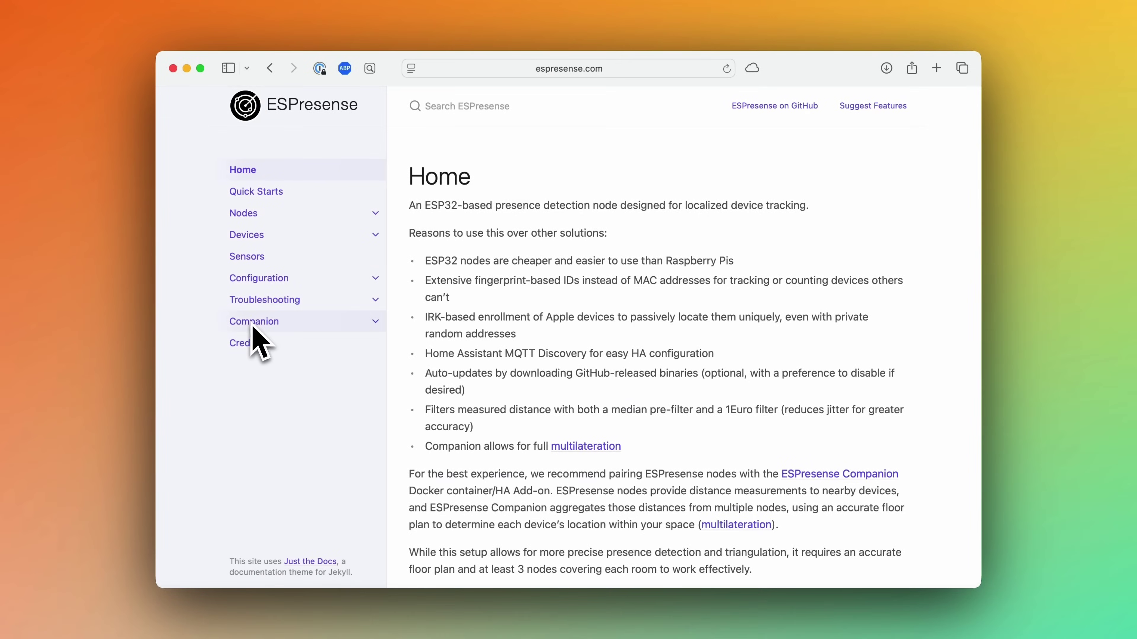
# Open the ESPresense Companion docs and scroll to the Kitchen/Living floor-plan map
pyautogui.click(254, 322)
pyautogui.scroll(-8, 527, 335)
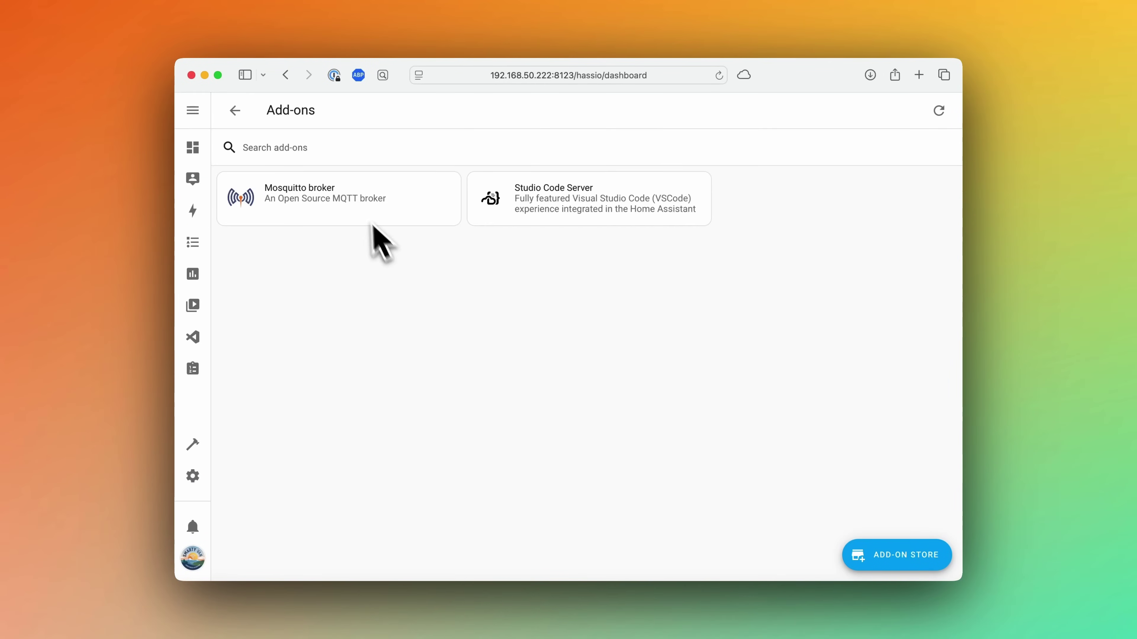
# Open the Mosquitto broker add-on's info page in Home Assistant
pyautogui.click(372, 220)
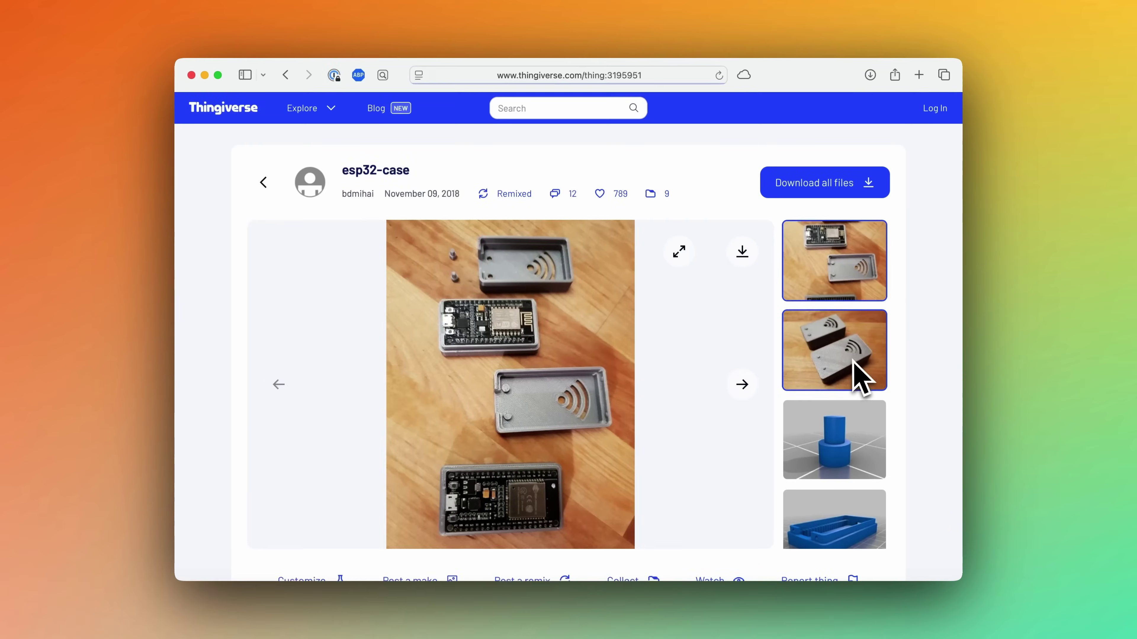
# Show the second esp32-case gallery photo of two grey printed cases
pyautogui.click(861, 368)
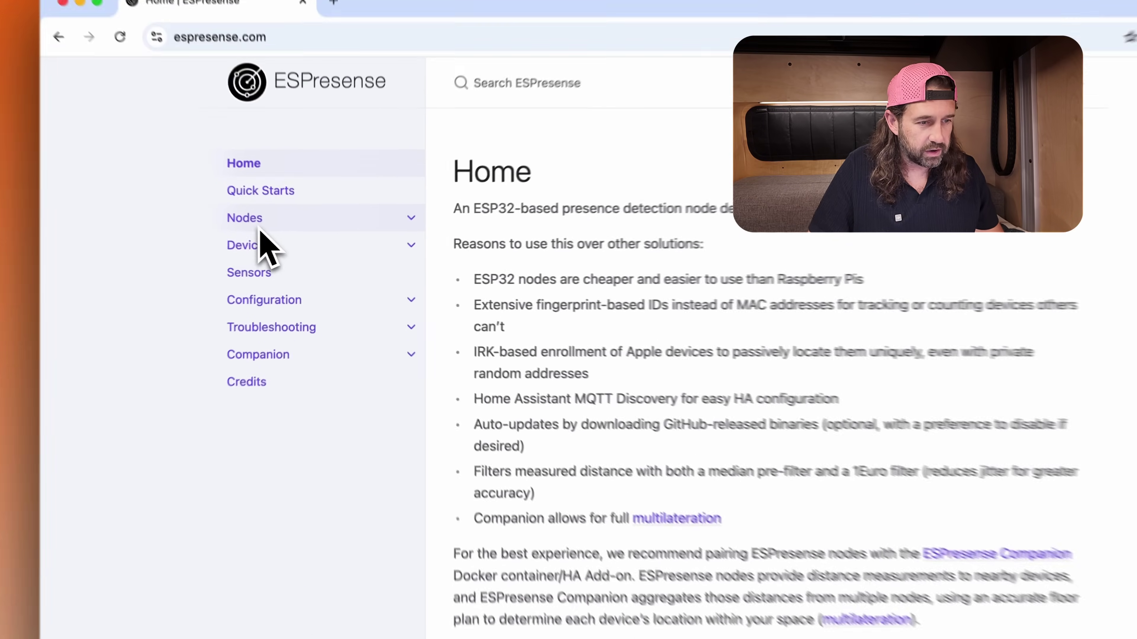
# Go to the ESPresense Nodes docs and the Firmware Installation page (Standard, v3.3.5)
pyautogui.click(273, 232)
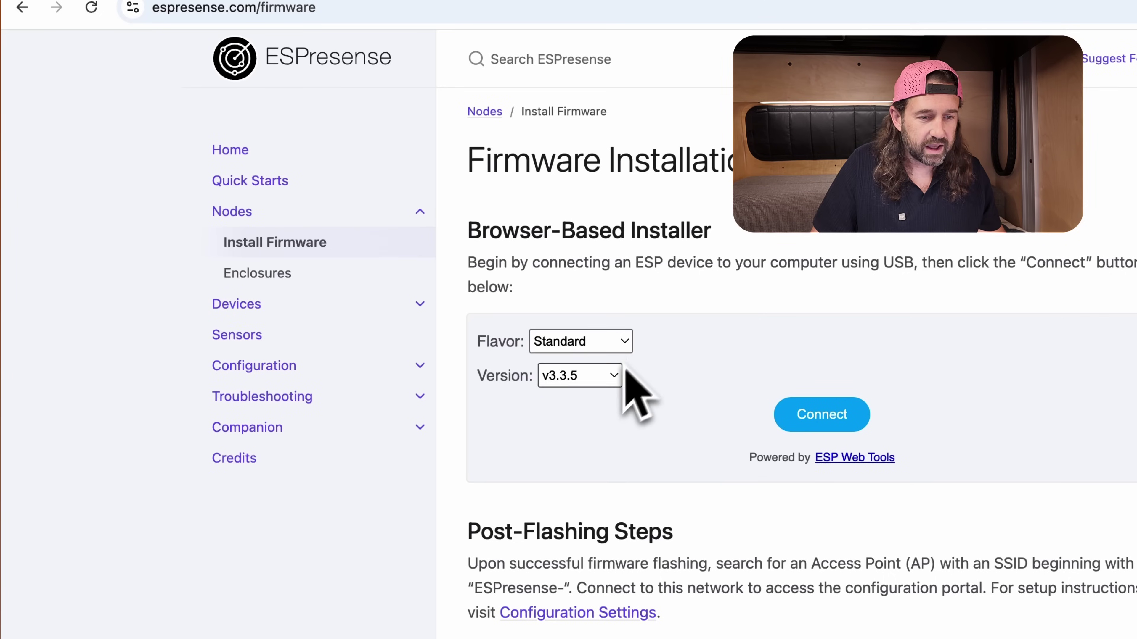
pyautogui.click(613, 376)
# Flash ESPresense v3.3.5 to the ESP32 via the CP2104 cu.SLAB_USBtoUART port
pyautogui.click(685, 383)
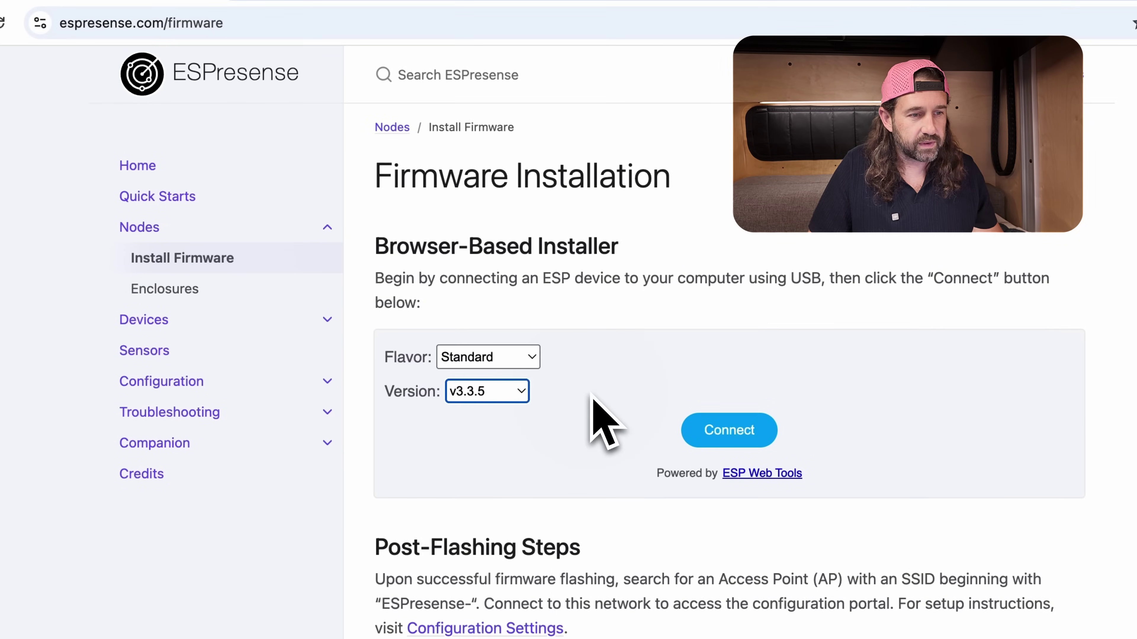
pyautogui.click(727, 431)
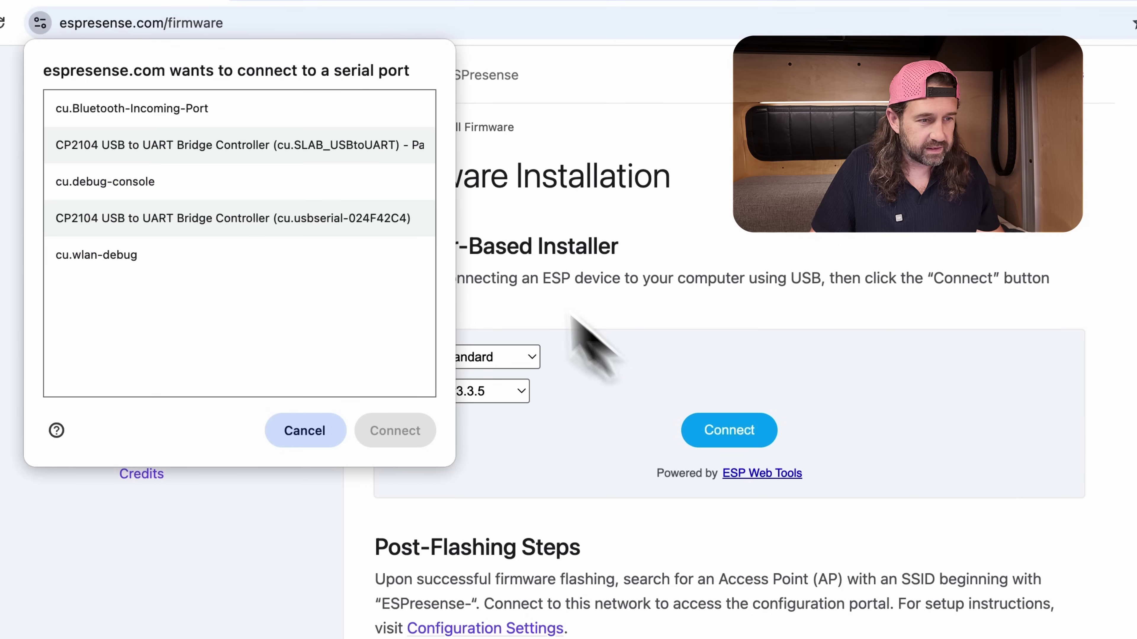
pyautogui.click(365, 150)
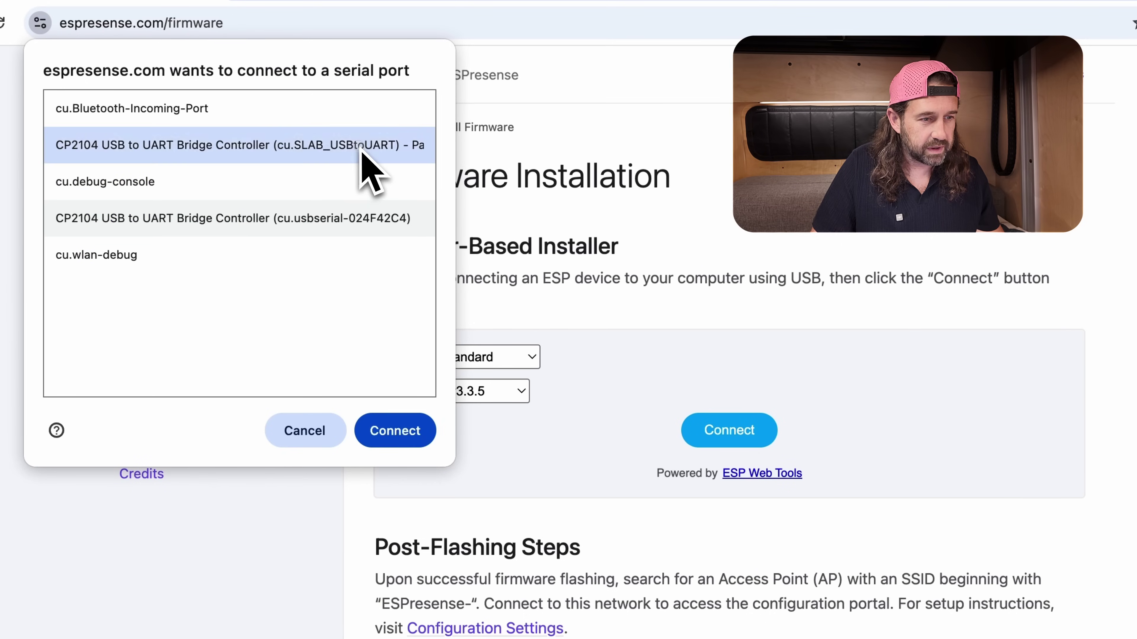
pyautogui.click(411, 431)
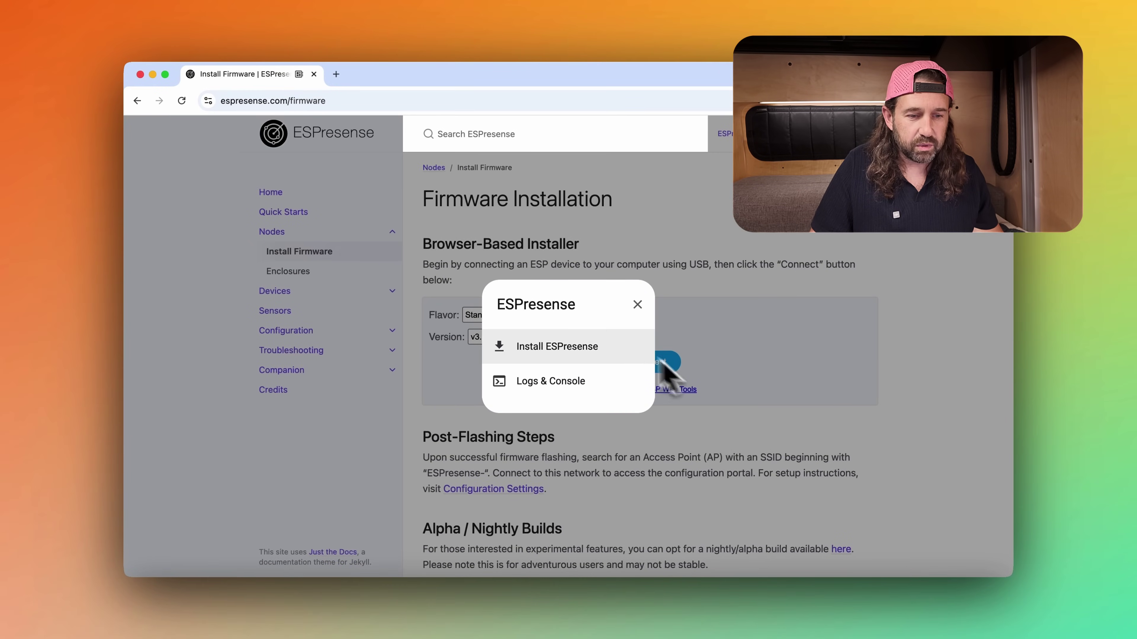
pyautogui.click(577, 354)
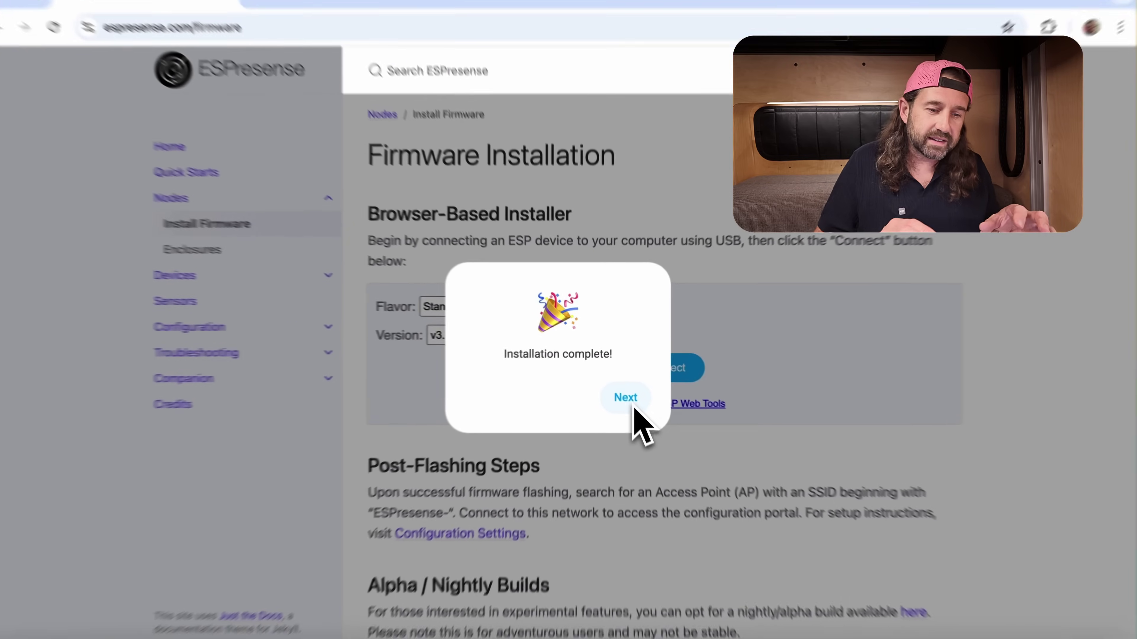
pyautogui.click(633, 407)
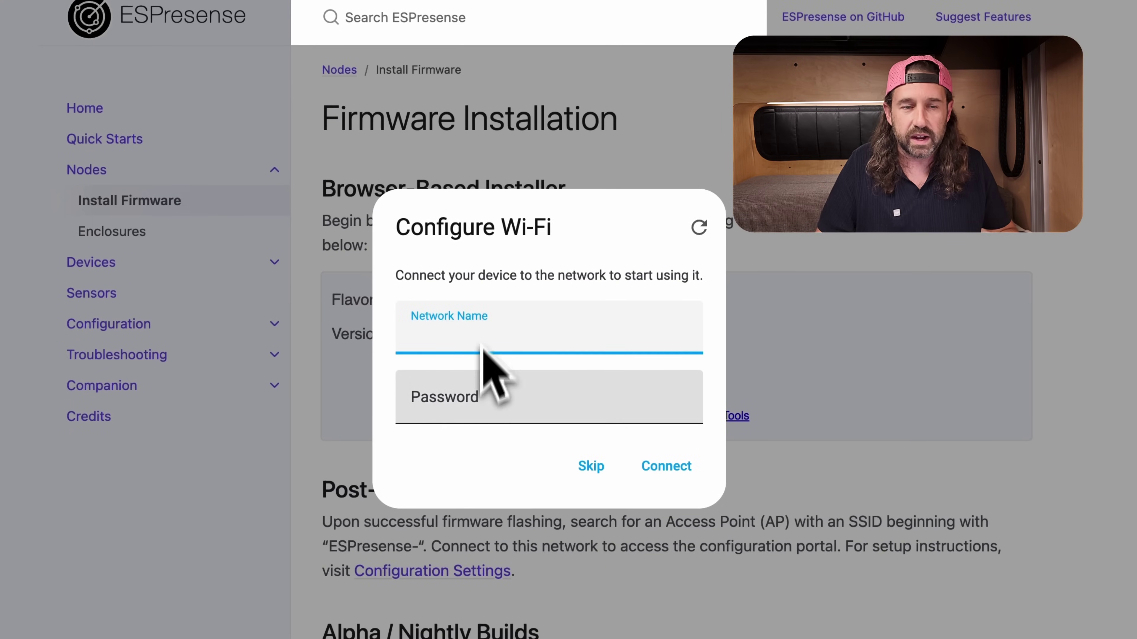
# Skip the Configure Wi-Fi step in the ESPresense installer
pyautogui.click(595, 469)
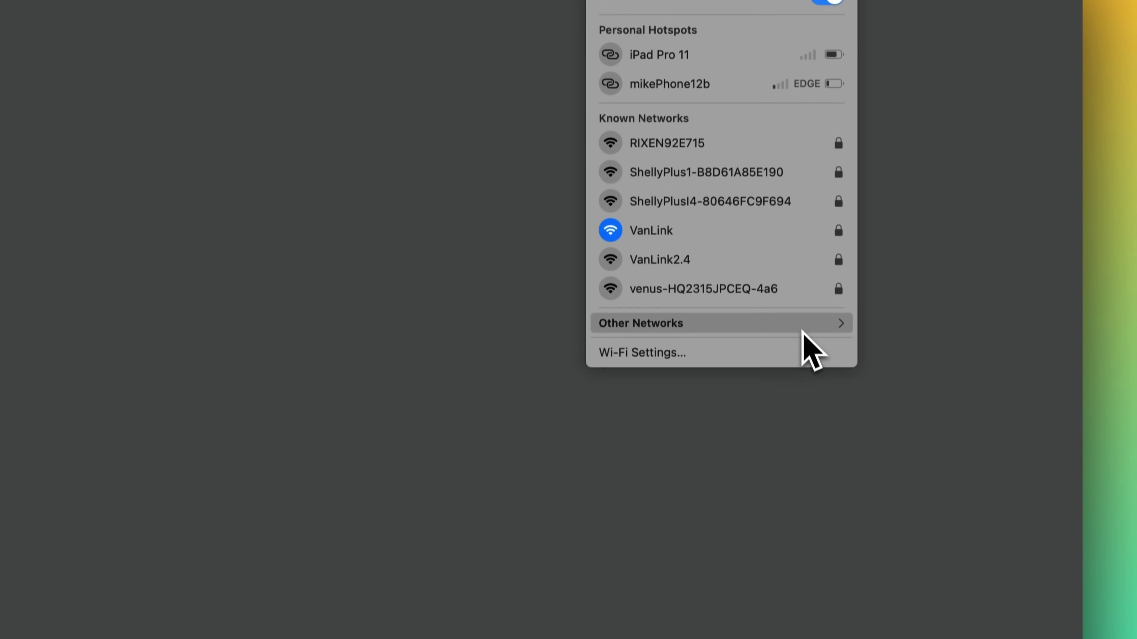
# Join the espresense-dc9b53 access point from the macOS Other Networks list
pyautogui.click(802, 325)
pyautogui.click(719, 367)
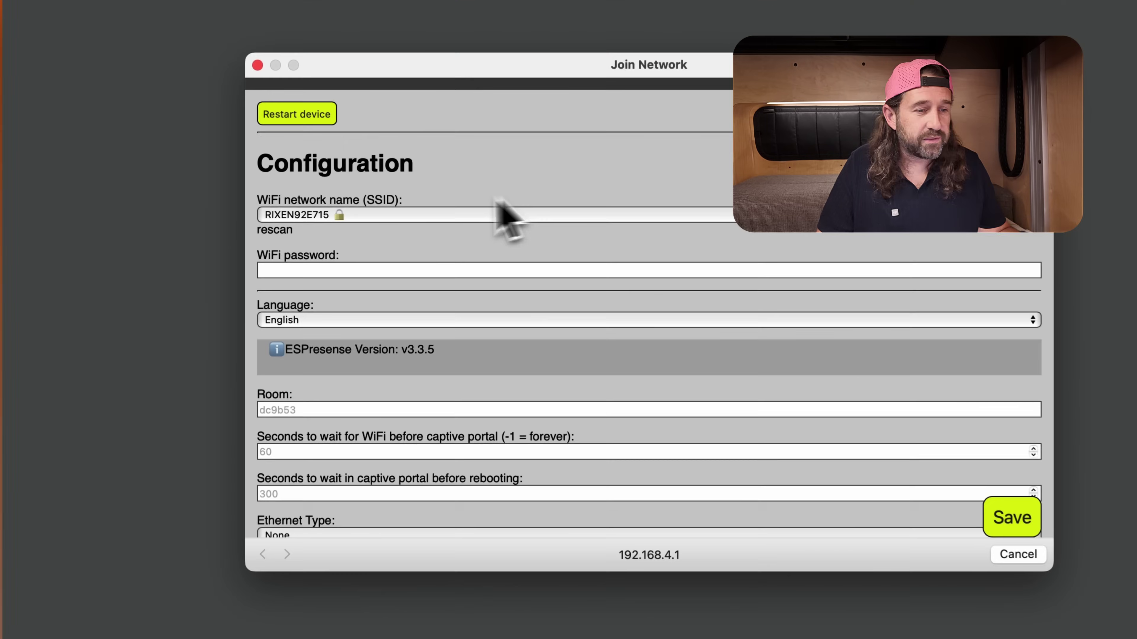
# Set the node's Wi-Fi to VanLink with its password, and Room to Van
pyautogui.click(361, 216)
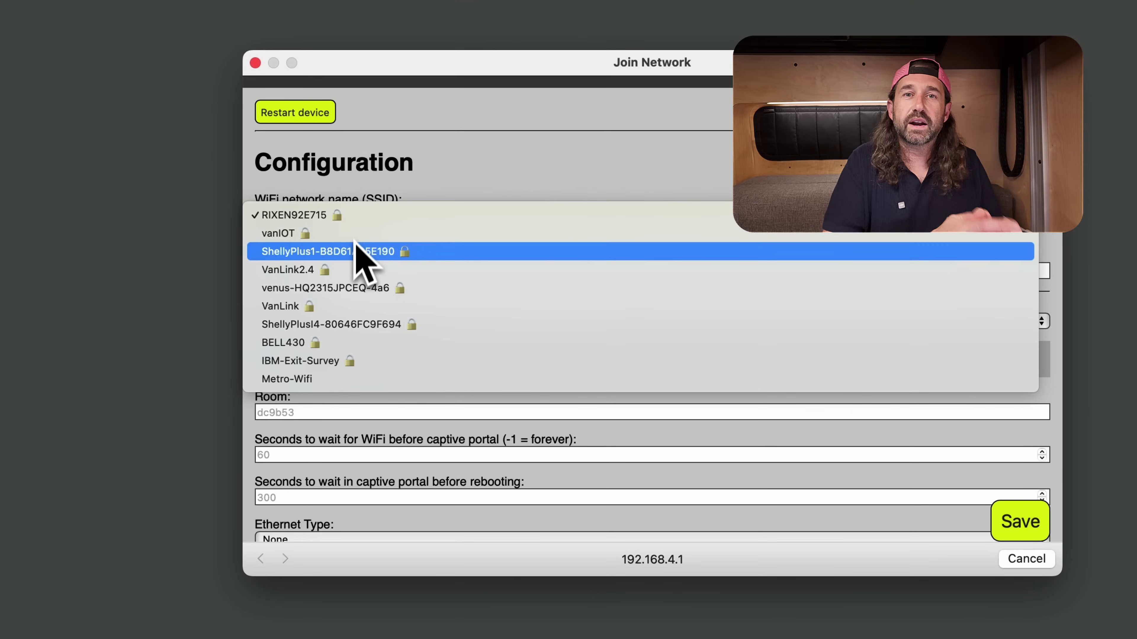
pyautogui.click(350, 307)
pyautogui.click(347, 269)
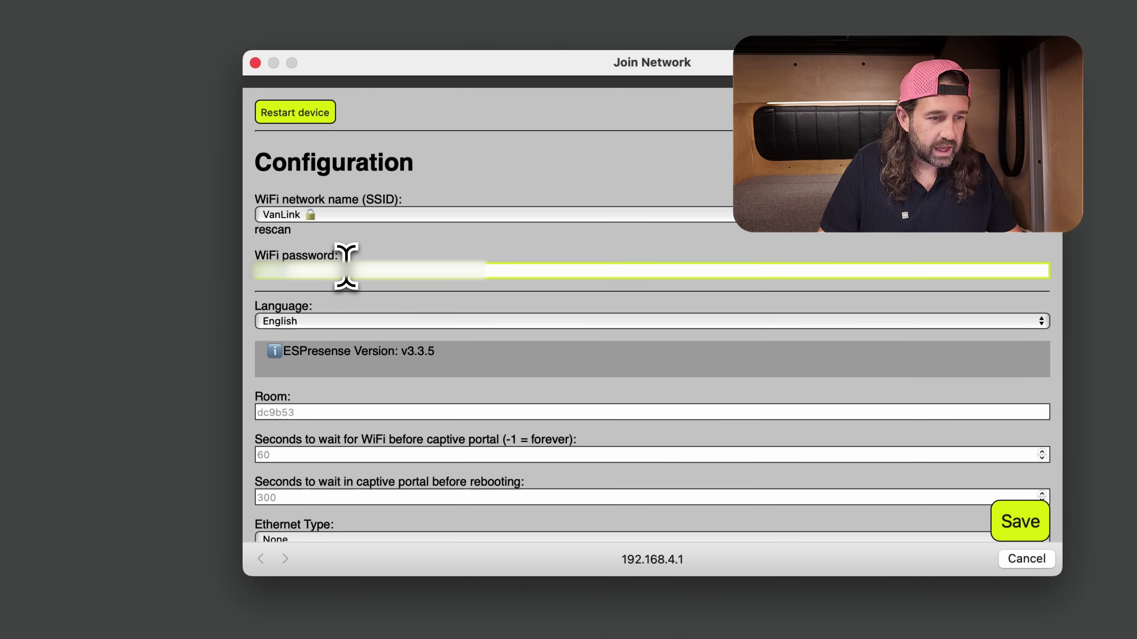
pyautogui.click(322, 408)
pyautogui.write('Van')
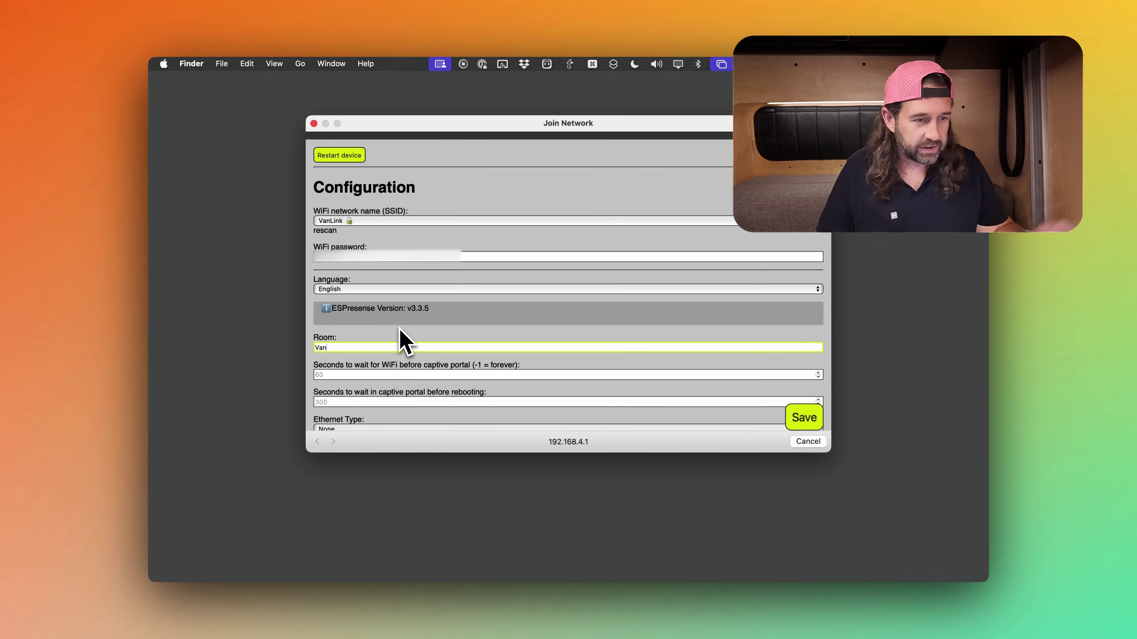
pyautogui.scroll(-5, 405, 343)
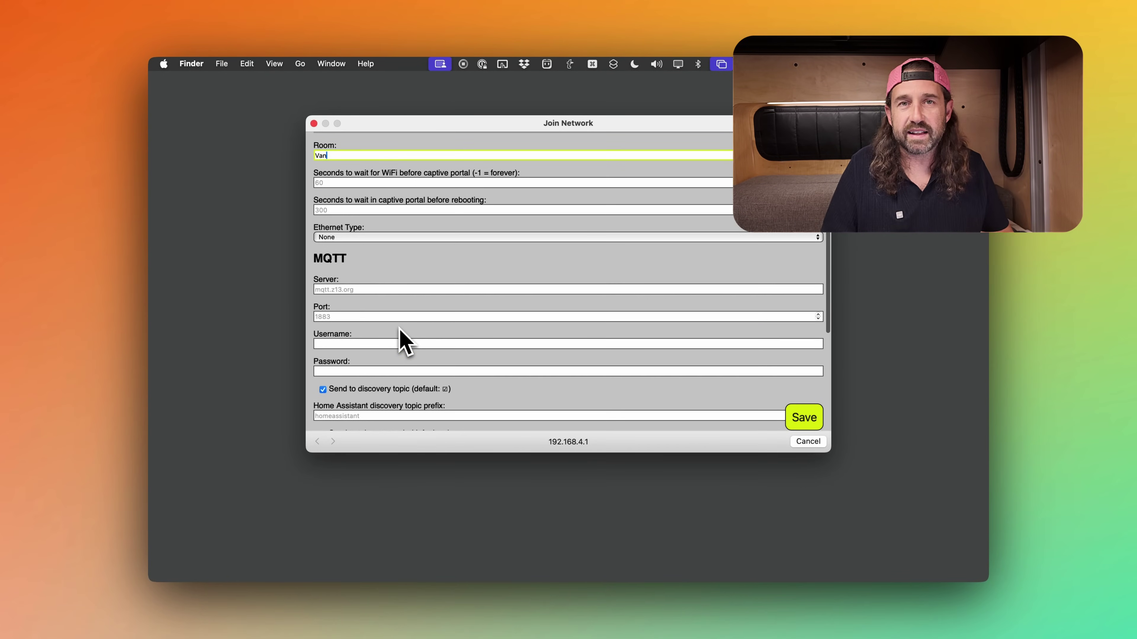
# Enter MQTT server 192.168.50.222 and the broker username, moving on to the password
pyautogui.click(370, 295)
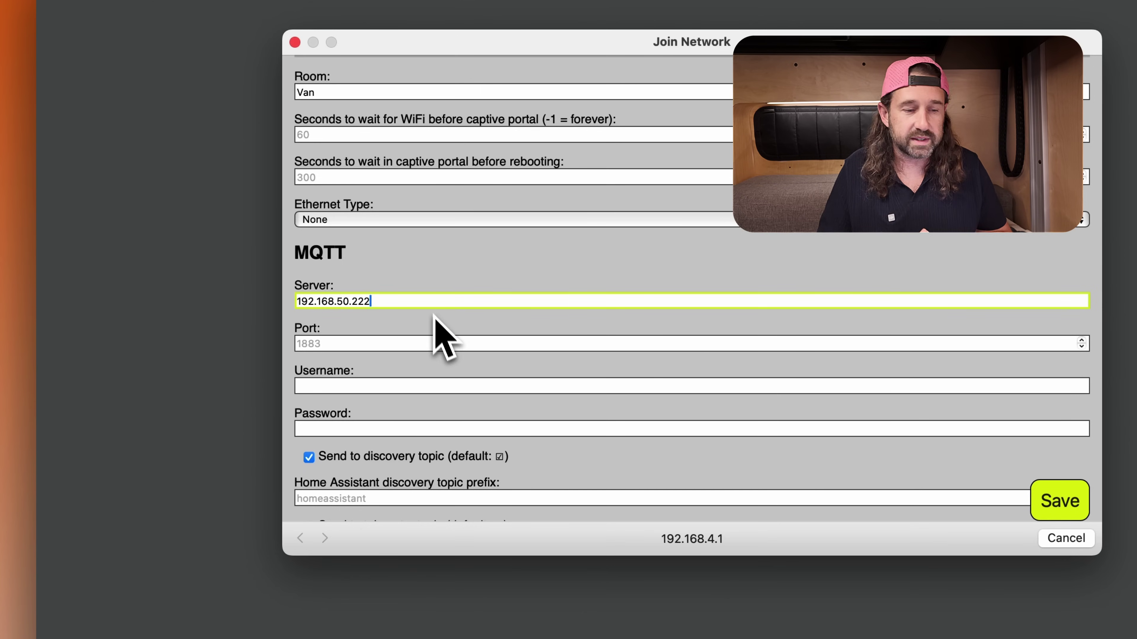
pyautogui.click(434, 344)
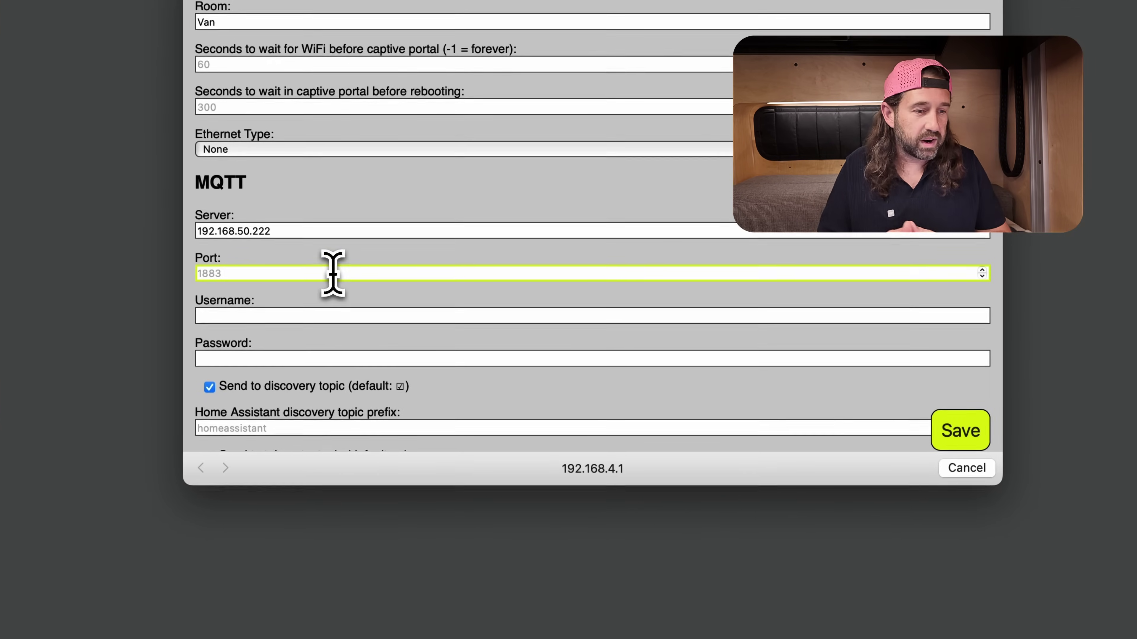
pyautogui.click(464, 385)
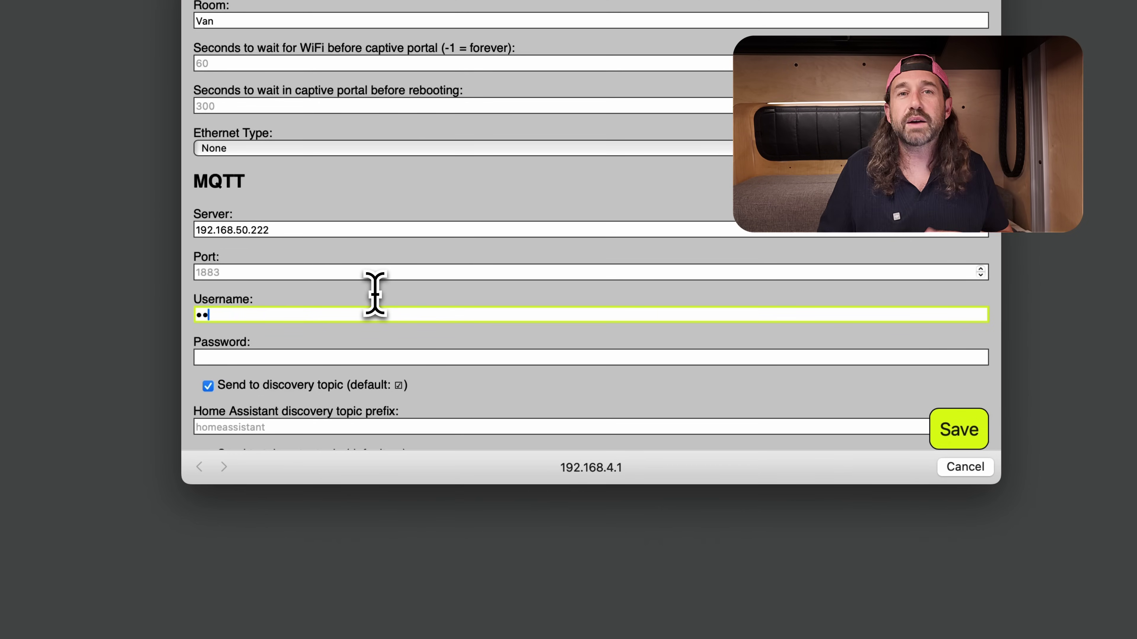
pyautogui.press('Tab')
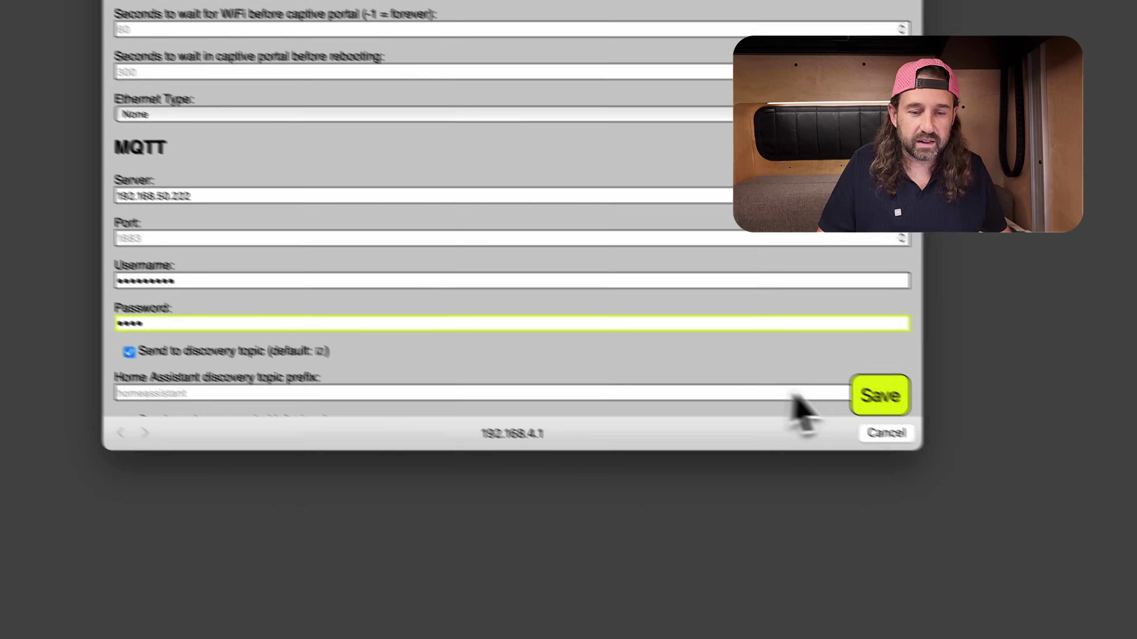
# Save and restart the ESPresense node's configuration, then start a new MQTT Explorer connection
pyautogui.click(961, 433)
pyautogui.click(541, 286)
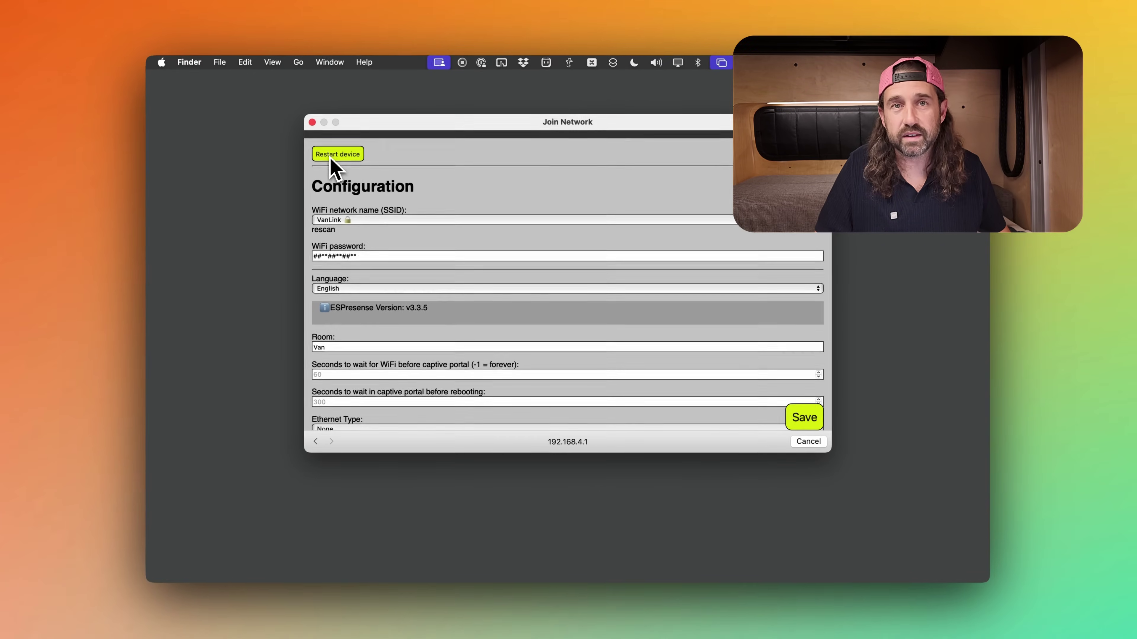
pyautogui.click(121, 3)
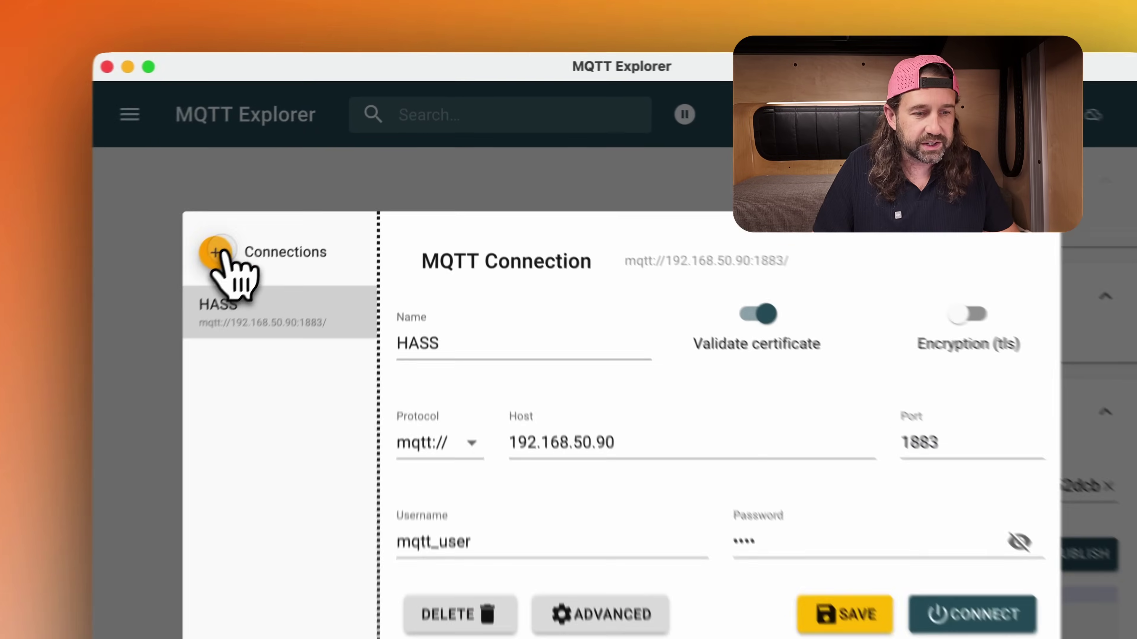
pyautogui.click(280, 198)
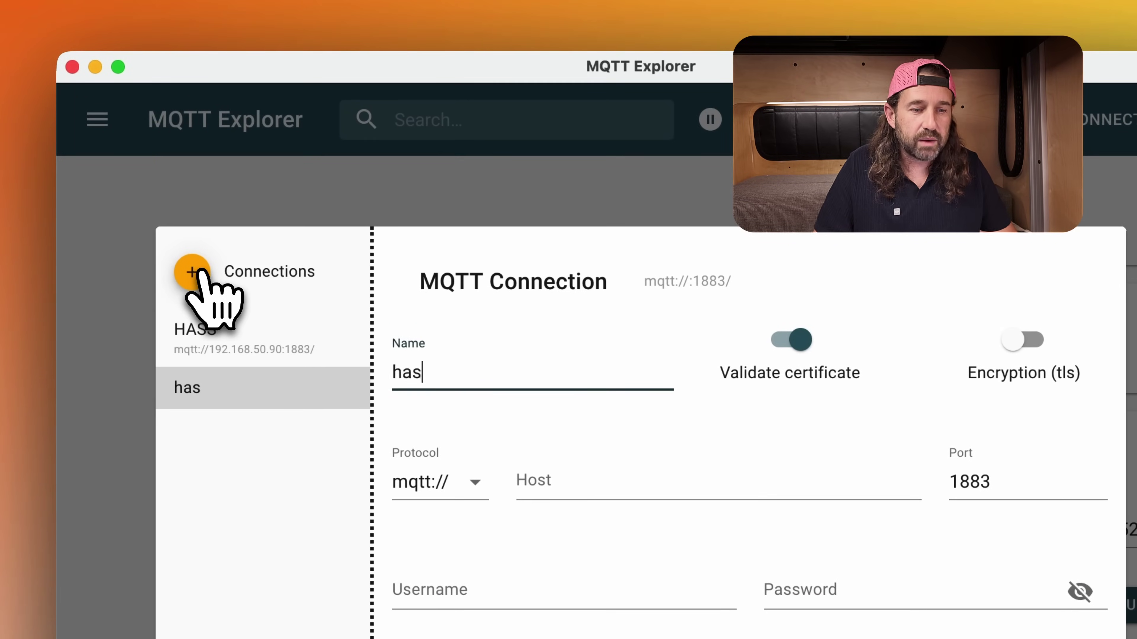
# Name the connection 'Home Assistant demo' and connect to the broker at 192.168.50.222
pyautogui.write('demo')
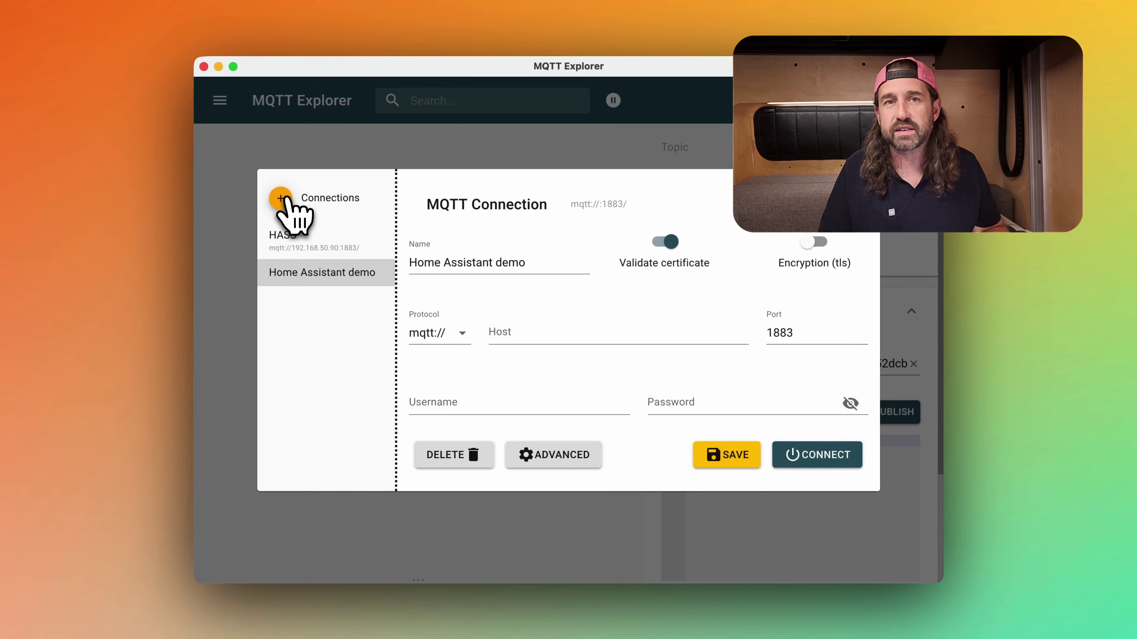
pyautogui.press('Tab')
pyautogui.press('Tab')
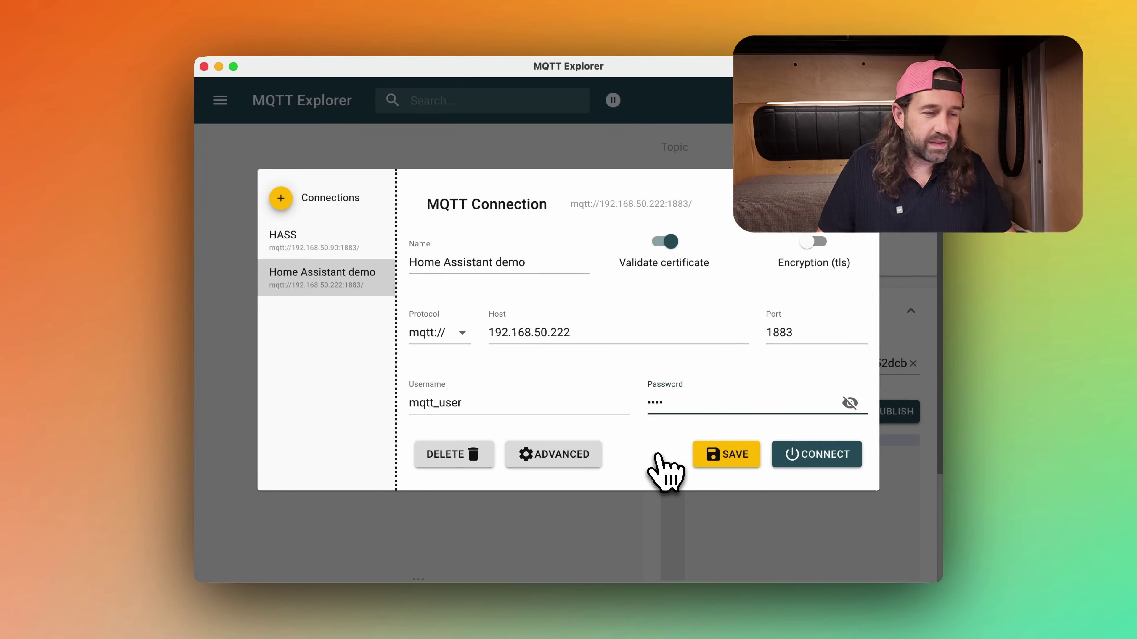
pyautogui.click(812, 457)
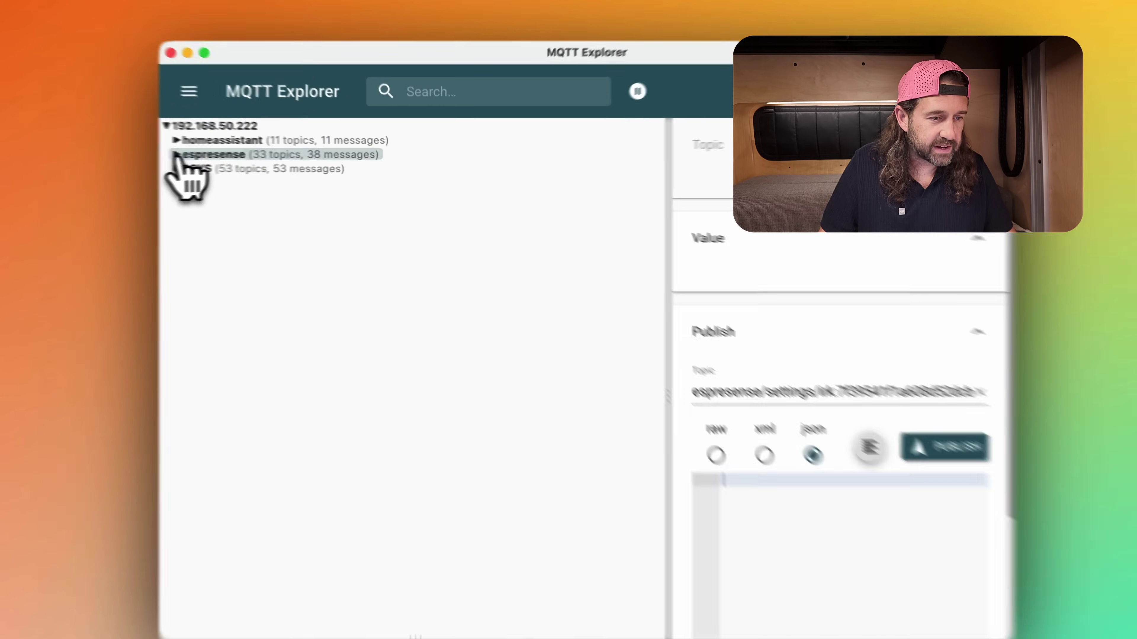
# Expand the espresense branch and its devices node in the topic tree
pyautogui.click(211, 156)
pyautogui.click(100, 210)
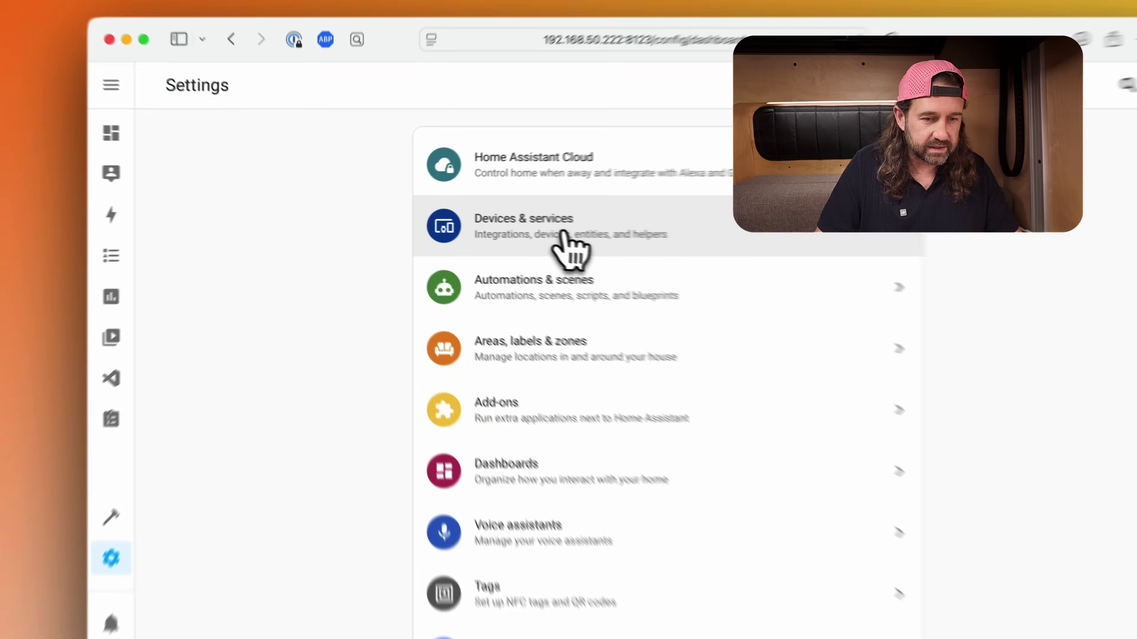
# Open the ESPresense Van node's web page from Home Assistant's MQTT device page
pyautogui.click(501, 226)
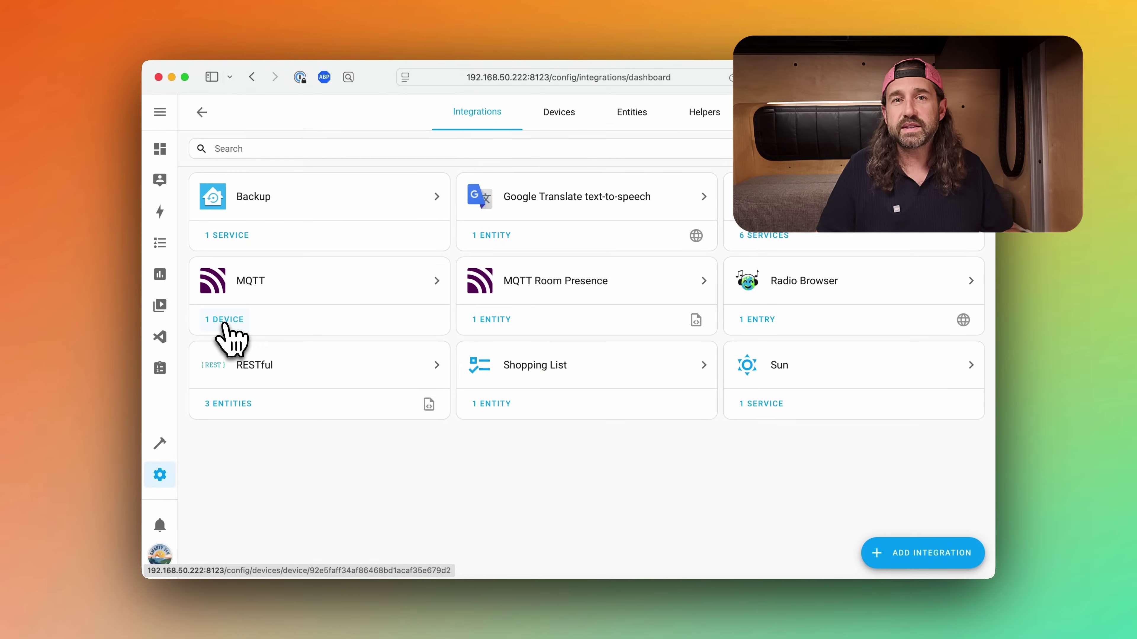
pyautogui.click(225, 320)
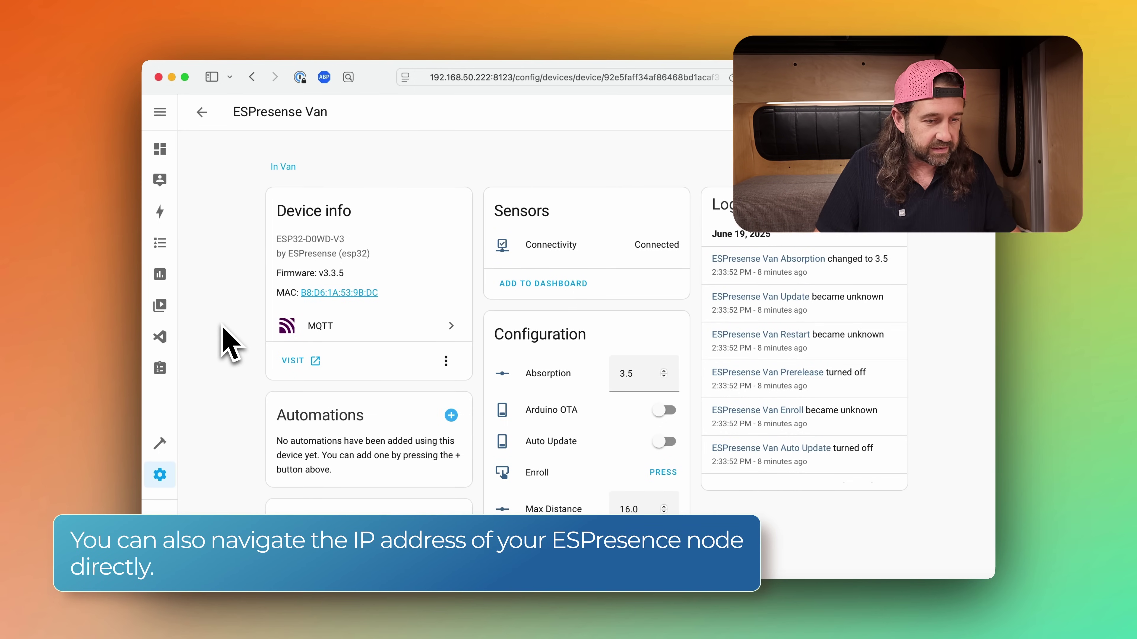
pyautogui.click(296, 361)
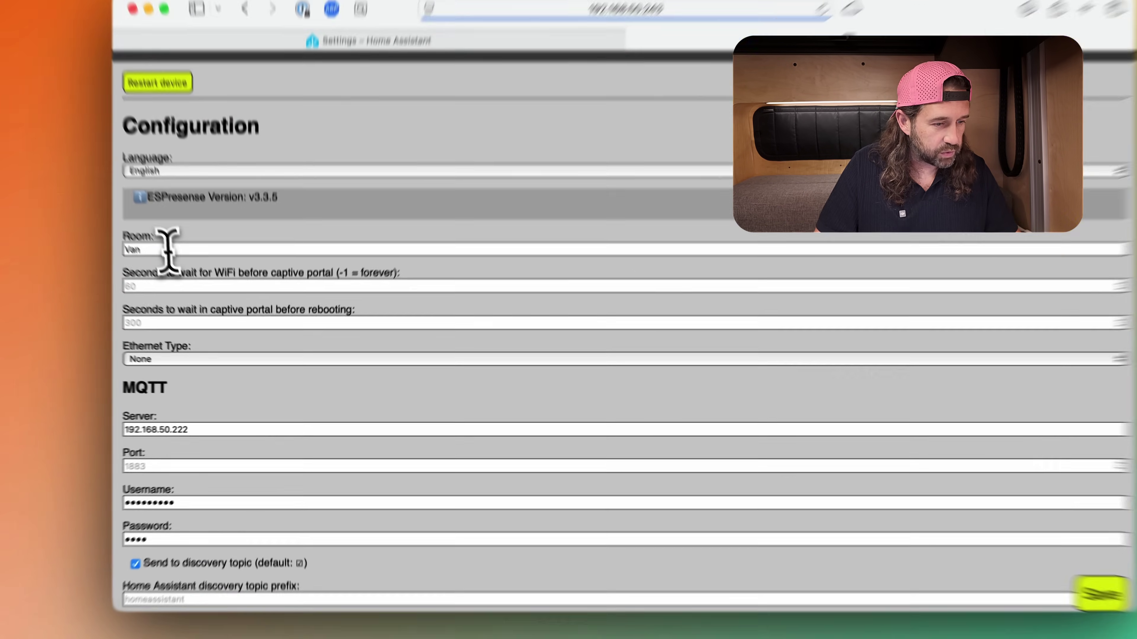
# Check the node's Room and MQTT server settings, then go to its Devices page
pyautogui.click(192, 276)
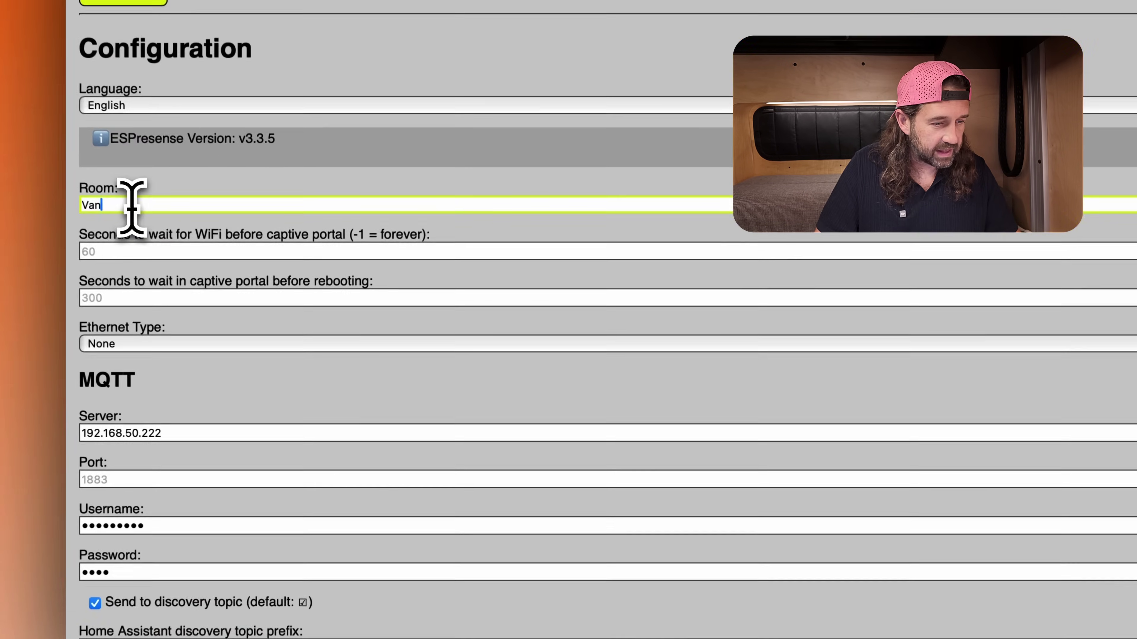
pyautogui.click(194, 433)
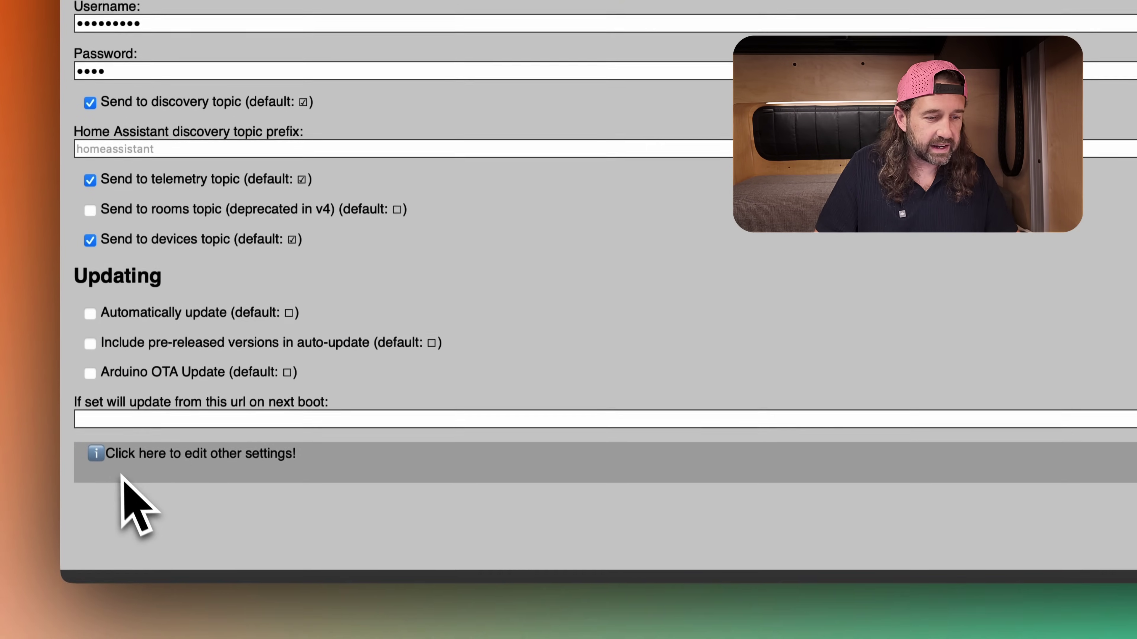
pyautogui.click(202, 453)
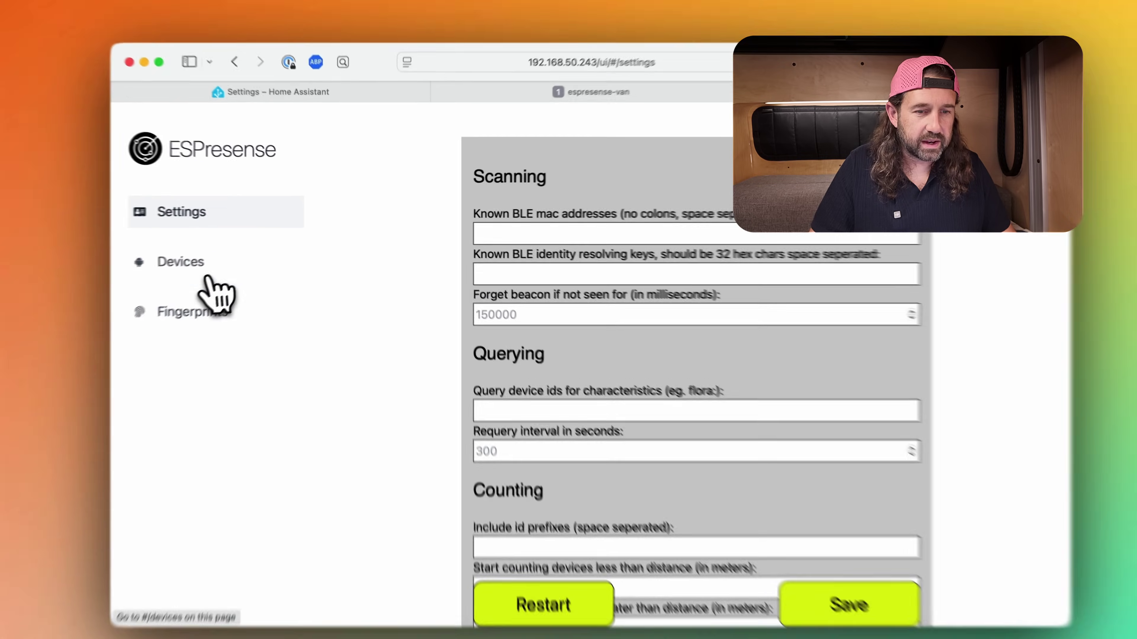
pyautogui.click(197, 258)
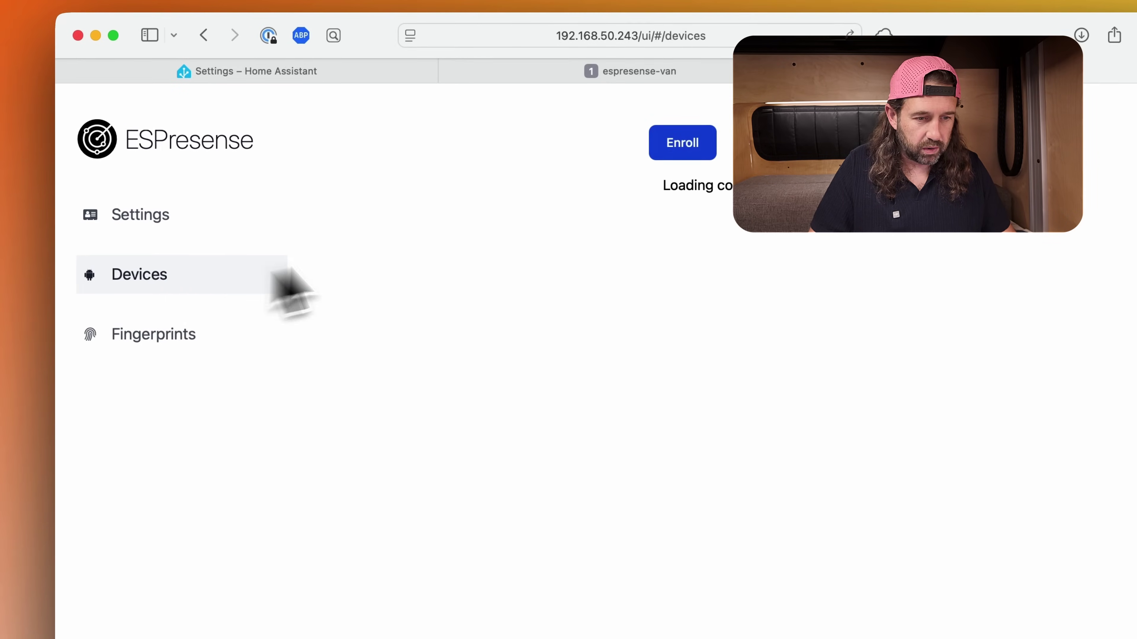
# Enroll a new phone-type device named mikePhoneBT on the Van node
pyautogui.click(465, 148)
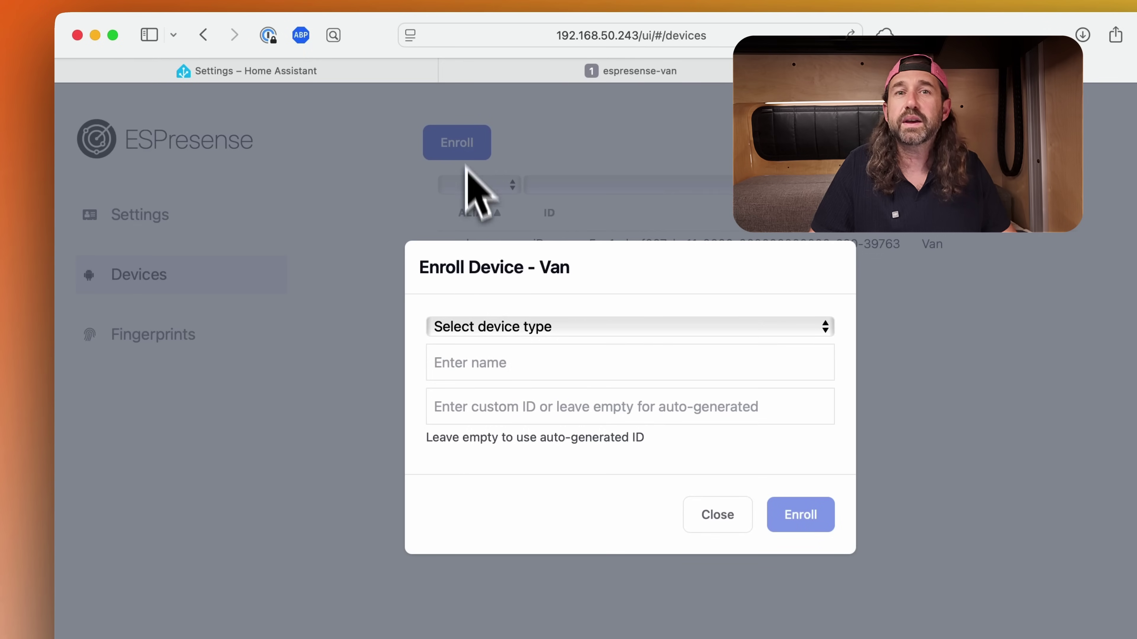
pyautogui.click(526, 334)
pyautogui.click(514, 417)
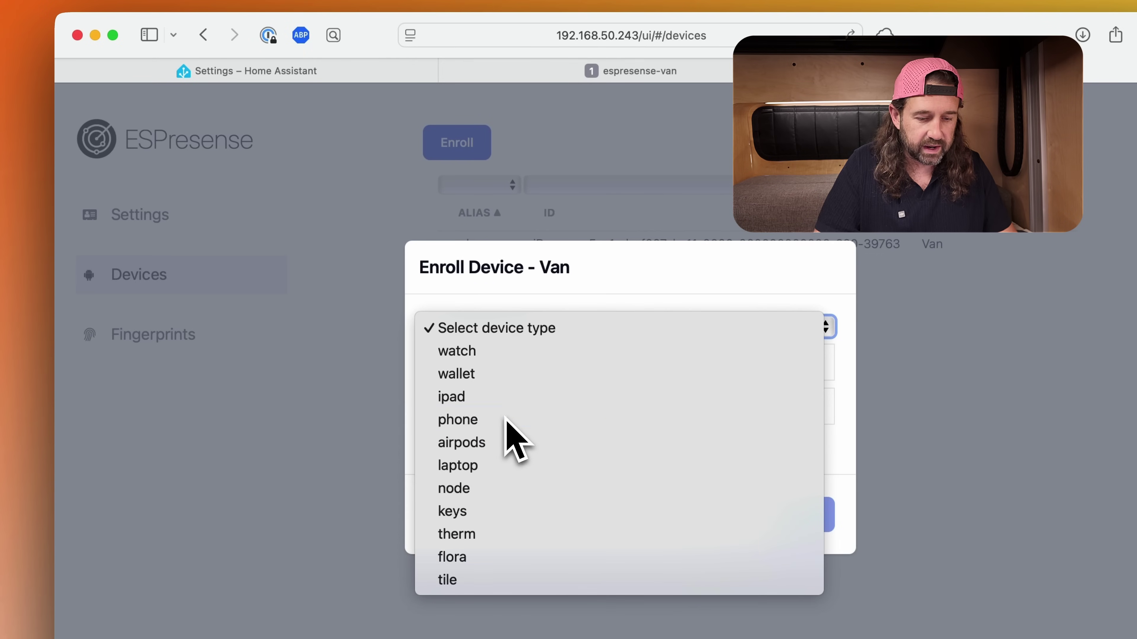
pyautogui.click(504, 365)
pyautogui.write('mikePhoneBT')
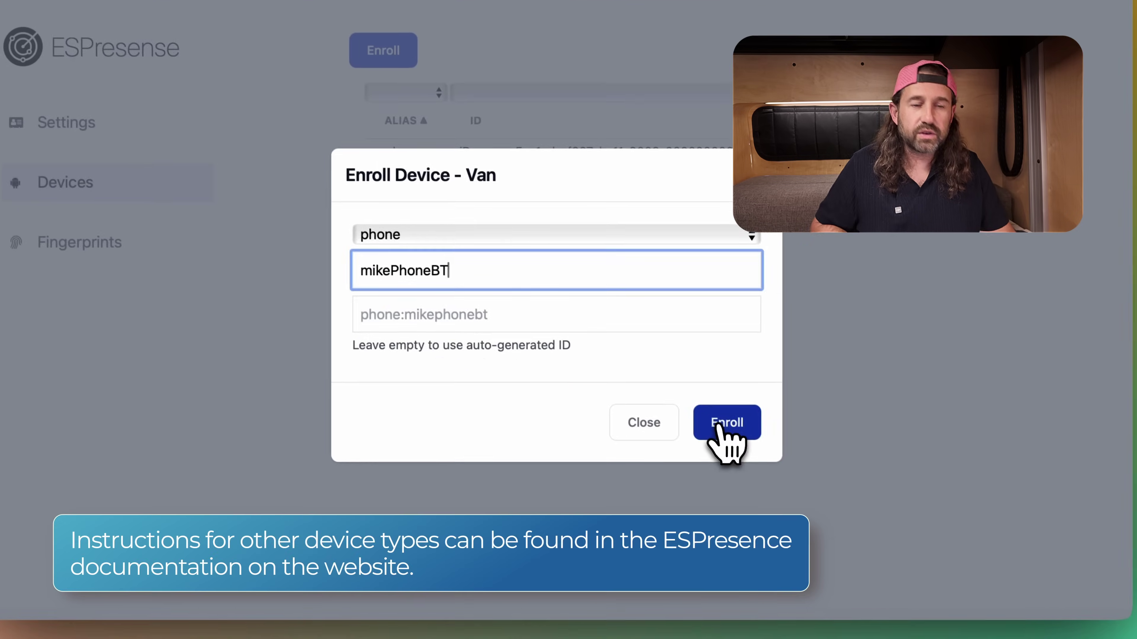
pyautogui.click(801, 520)
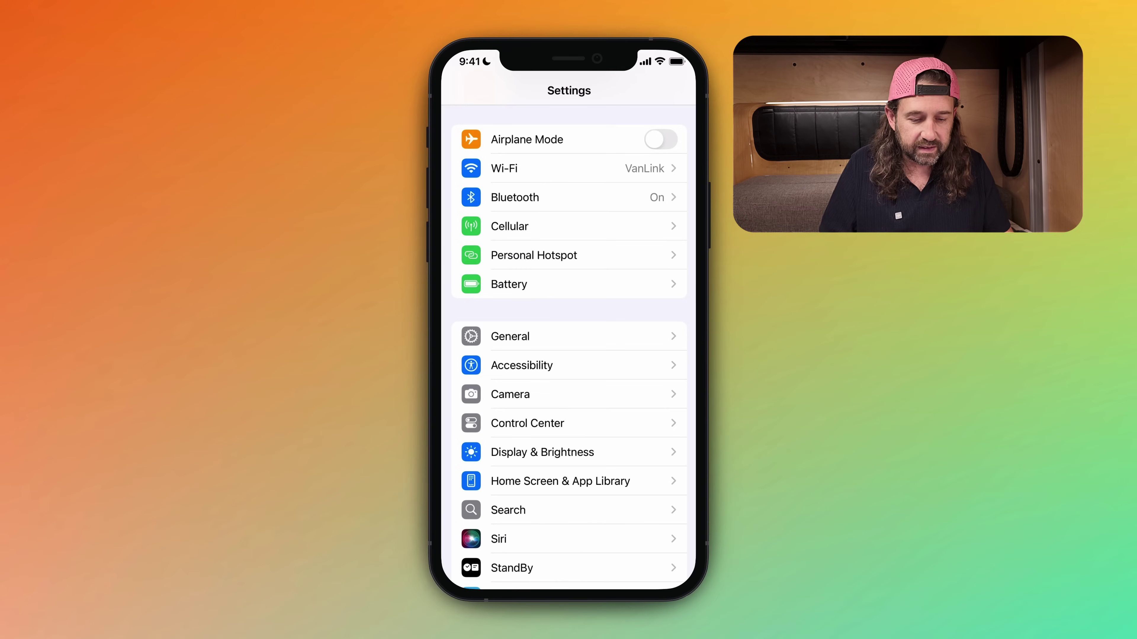
# Pair the phone with the ESPresense node from iOS Bluetooth settings under Other Devices
pyautogui.click(515, 197)
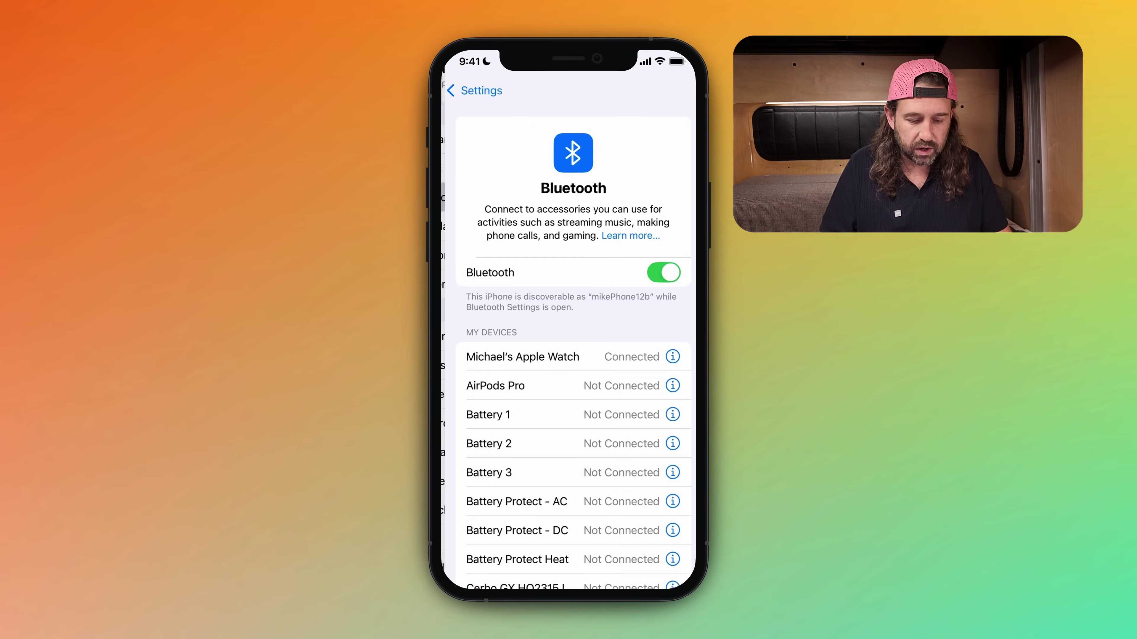
pyautogui.scroll(-8, 568, 313)
pyautogui.click(491, 539)
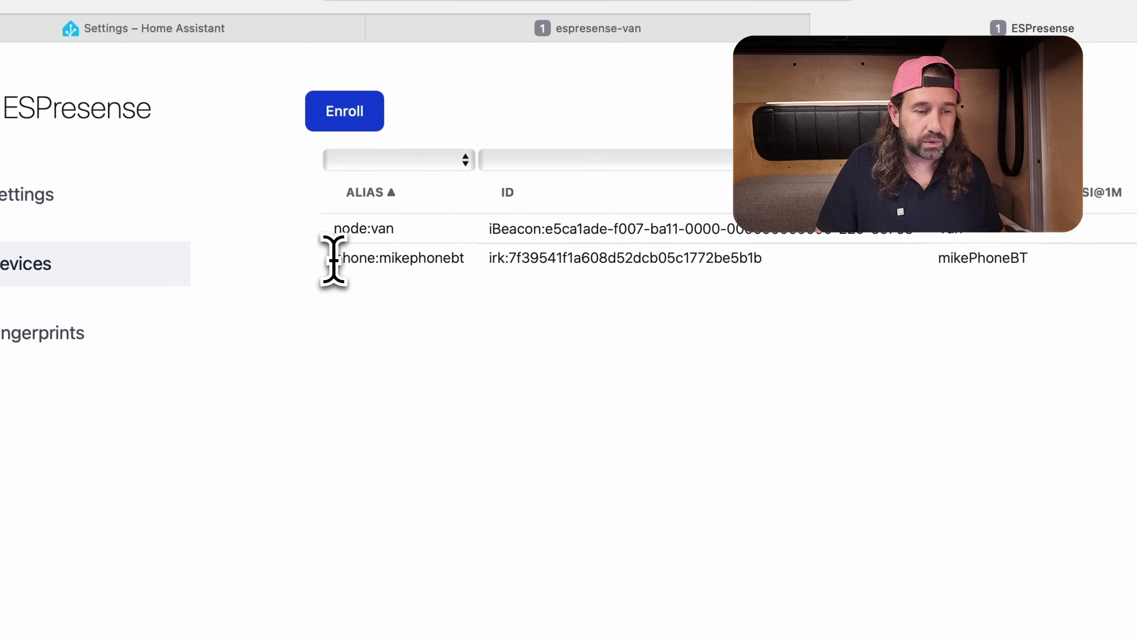
# Select the enrolled phone's alias and its IRK-based ID in the Devices table
pyautogui.moveTo(314, 207); pyautogui.dragTo(456, 207)
pyautogui.click(488, 332)
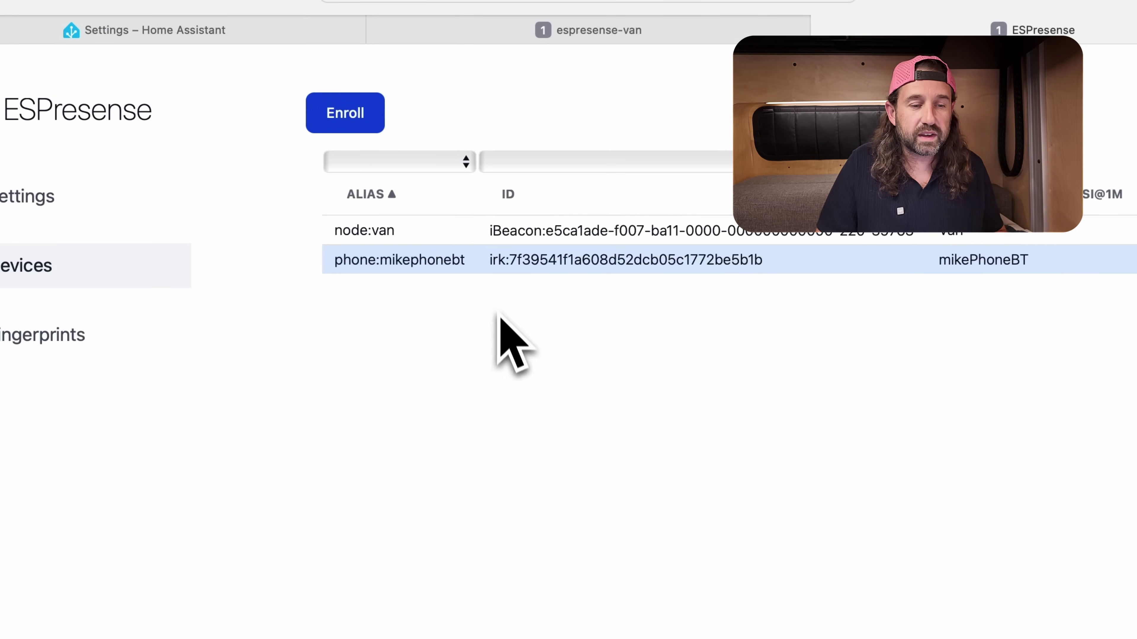
pyautogui.moveTo(490, 264); pyautogui.dragTo(763, 262)
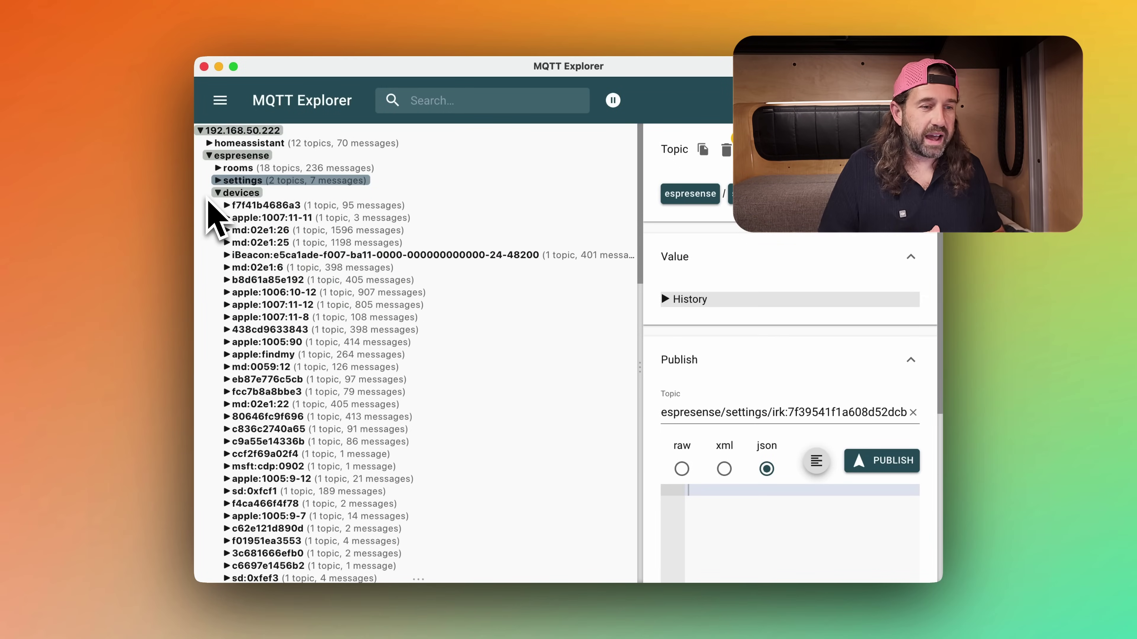
# Find the phone:mikephonebt topic under espresense devices and expand its Van message
pyautogui.scroll(-10, 303, 278)
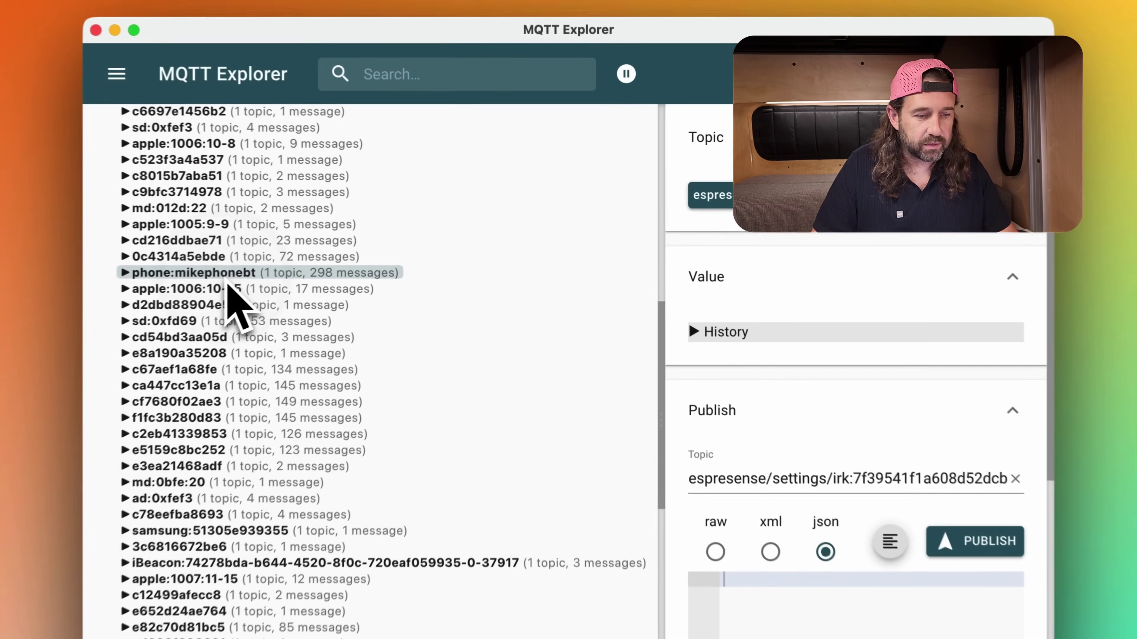
pyautogui.click(253, 254)
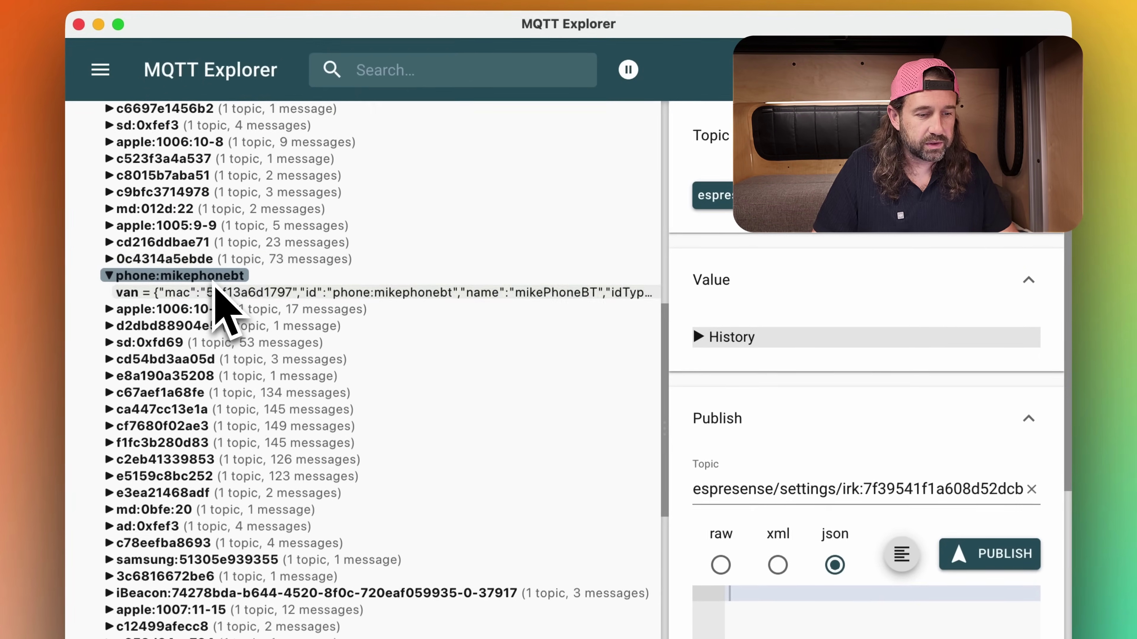
pyautogui.scroll(-10, 299, 300)
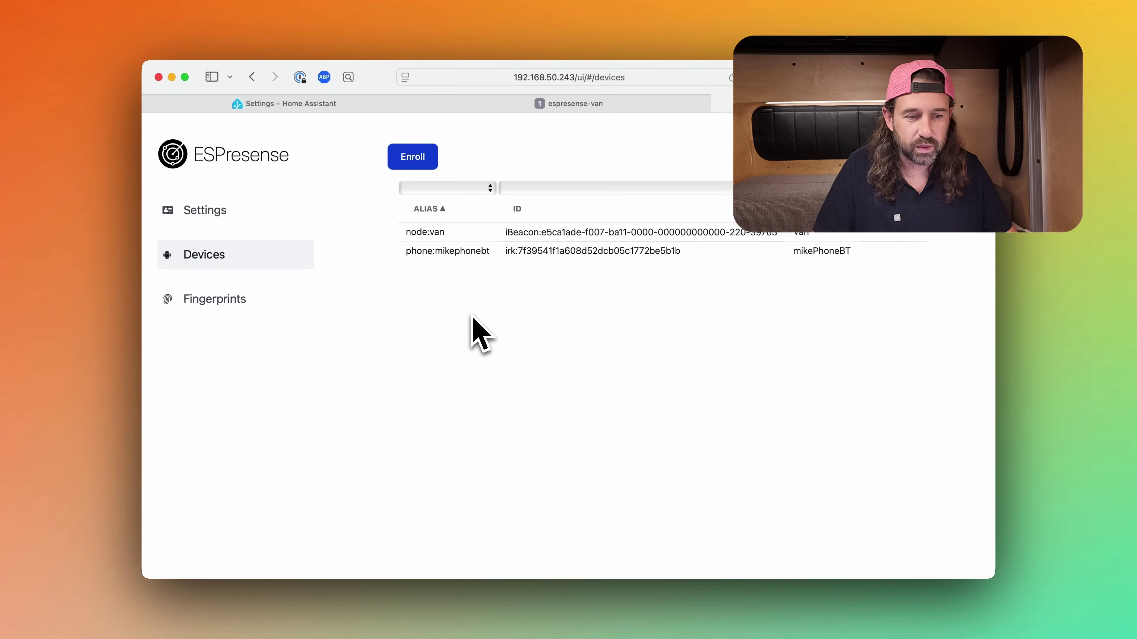
# Put phone:mikephonebt into the include-only MQTT ids filter, save, and restart the node
pyautogui.moveTo(489, 251); pyautogui.dragTo(416, 271)
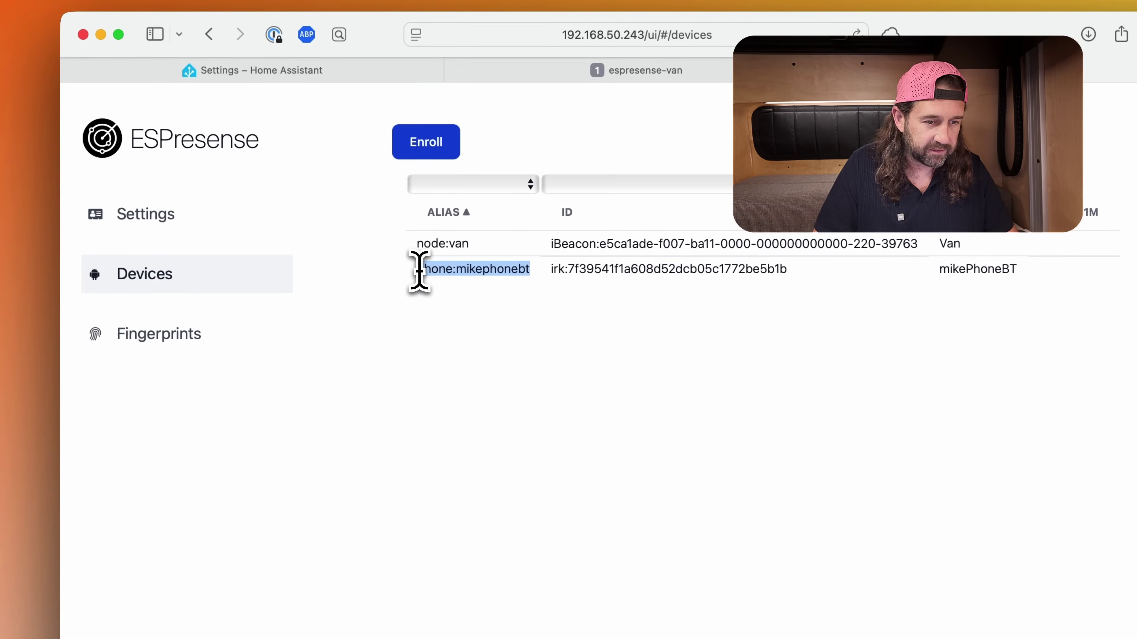
pyautogui.press('super+c')
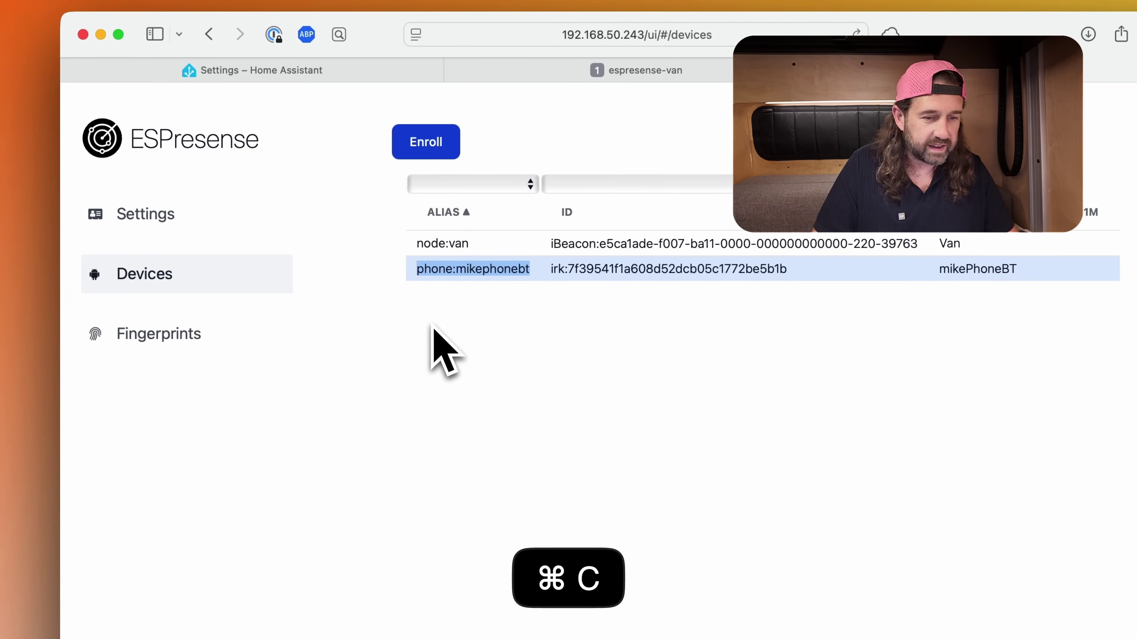
pyautogui.click(145, 214)
pyautogui.scroll(-5, 447, 379)
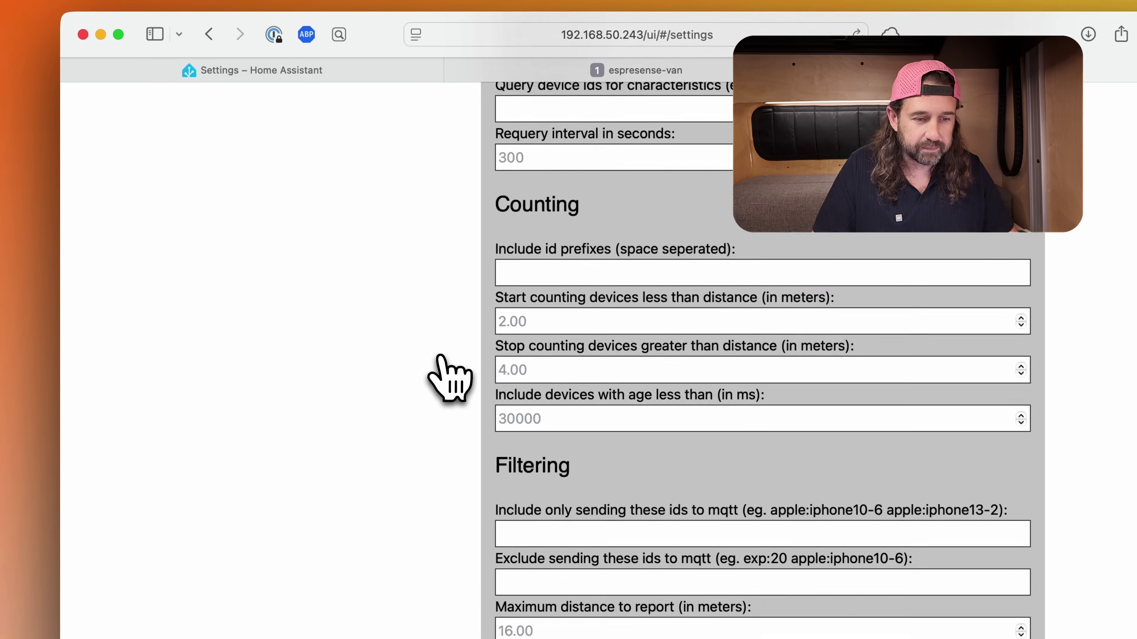
pyautogui.scroll(-5, 448, 378)
pyautogui.click(517, 314)
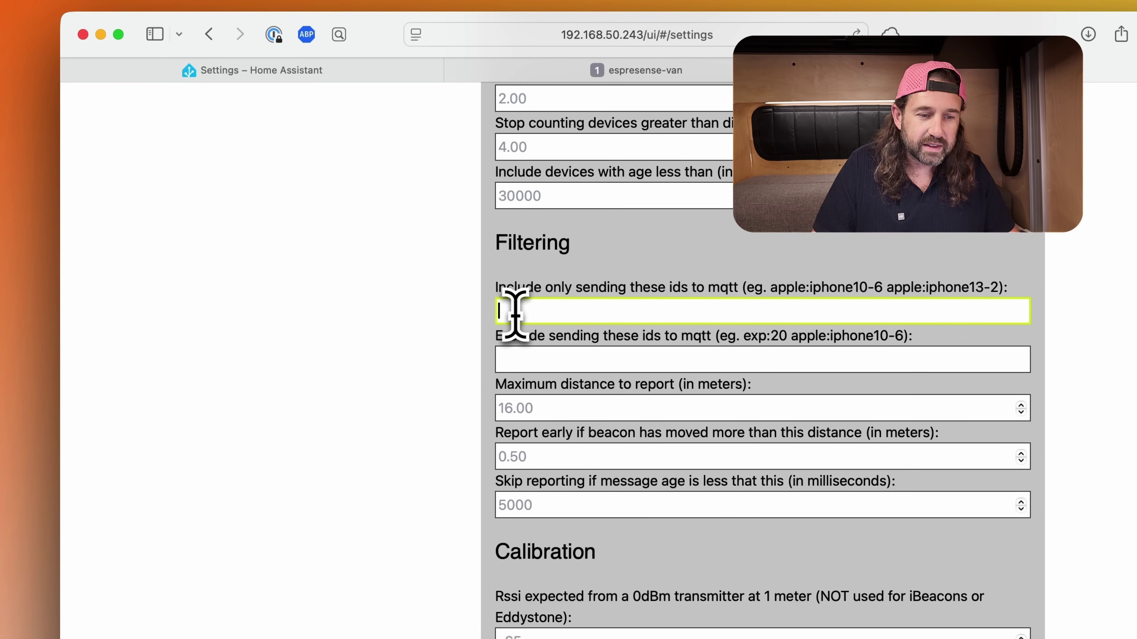
pyautogui.press('super+v')
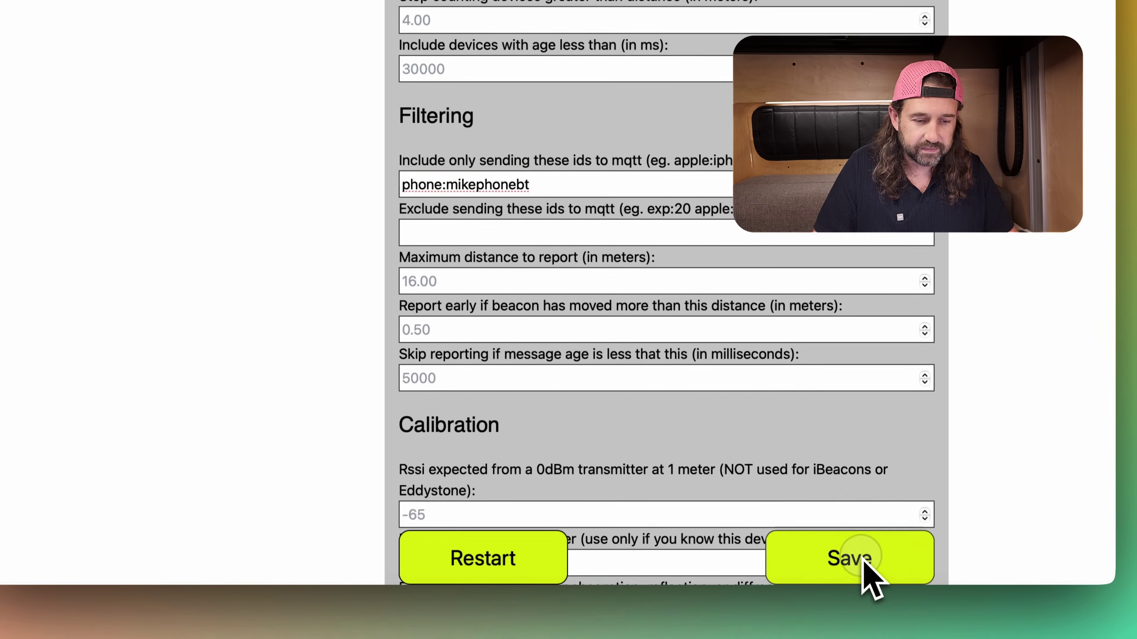
pyautogui.click(861, 559)
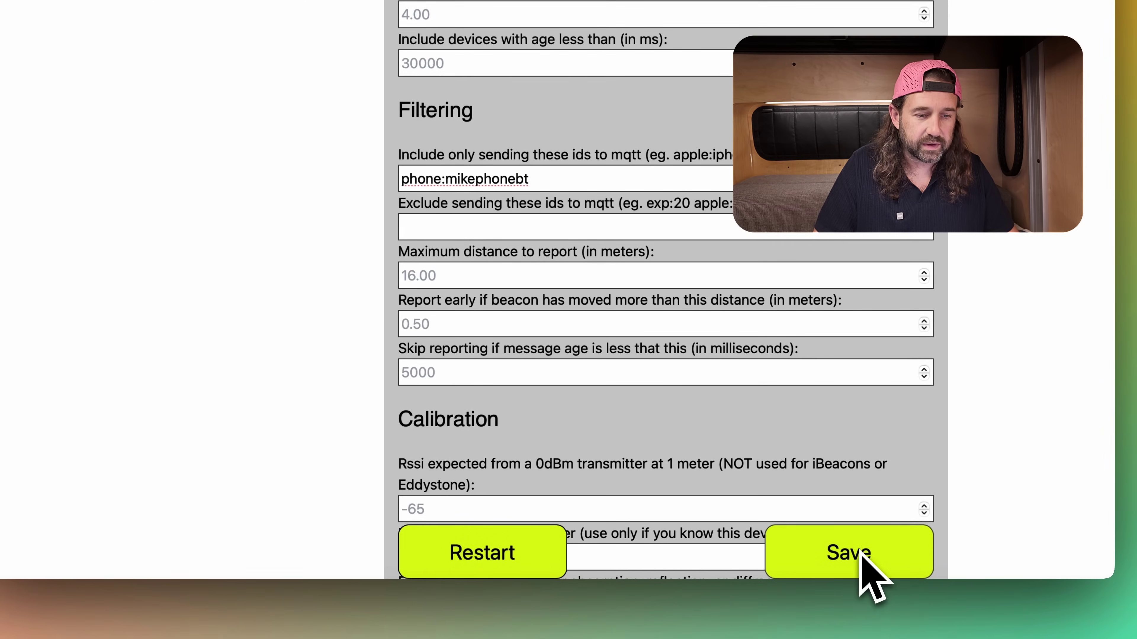
pyautogui.click(470, 562)
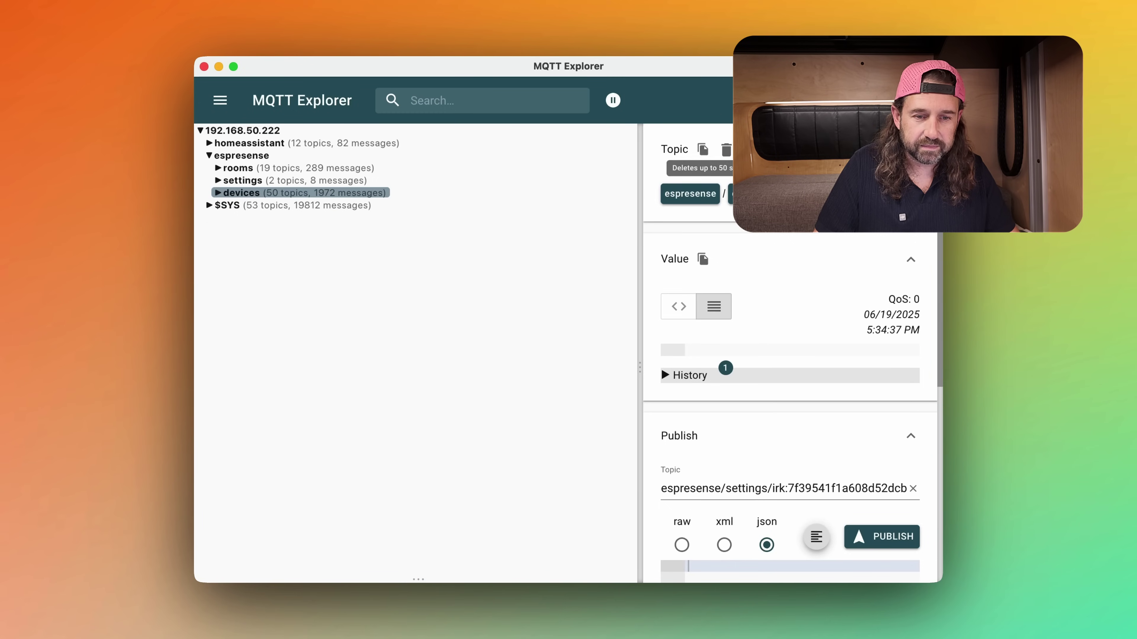
# Delete the stale espresense/devices topics and confirm only phone:mikephonebt remains
pyautogui.click(725, 150)
pyautogui.click(664, 371)
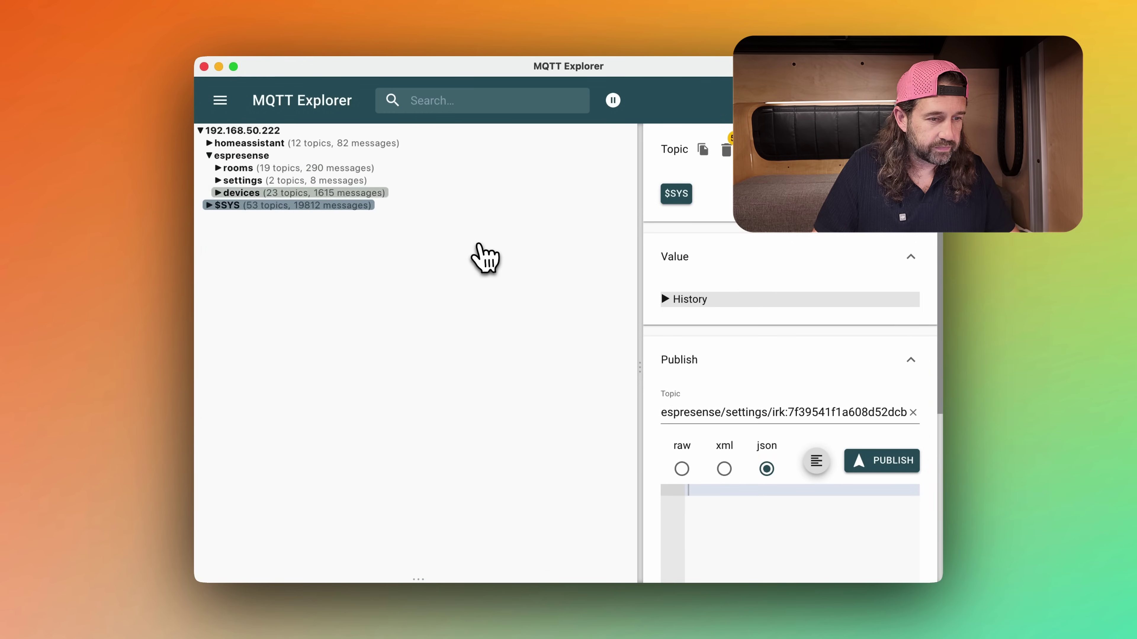
pyautogui.click(218, 193)
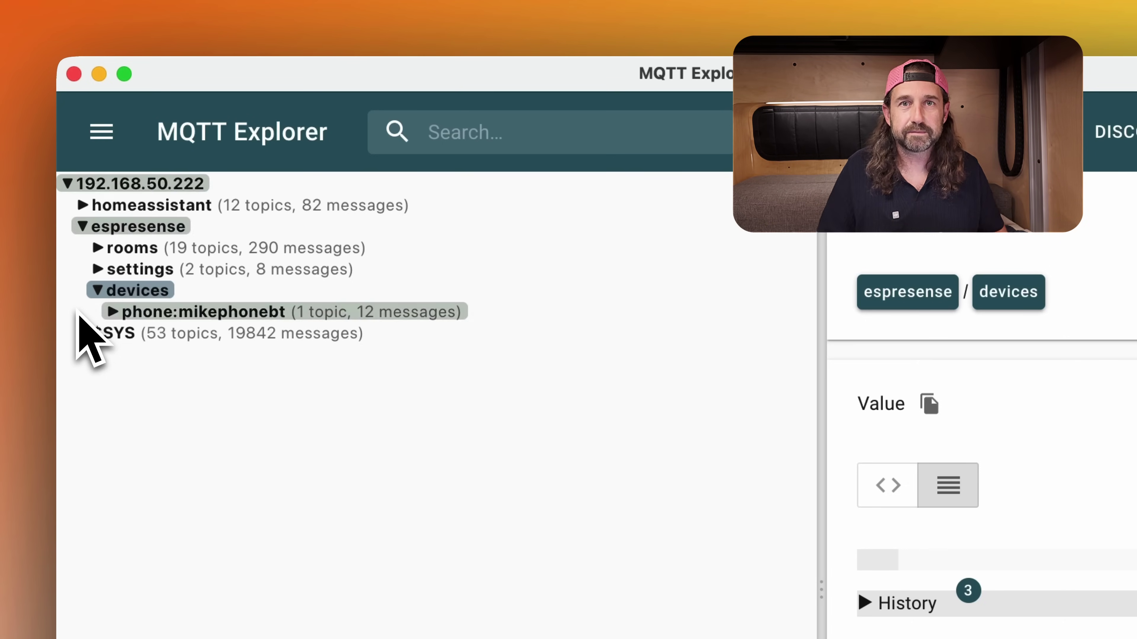
# Inspect phone:mikephonebt's van reading, showing rssi -46 and distance 0.32
pyautogui.click(112, 312)
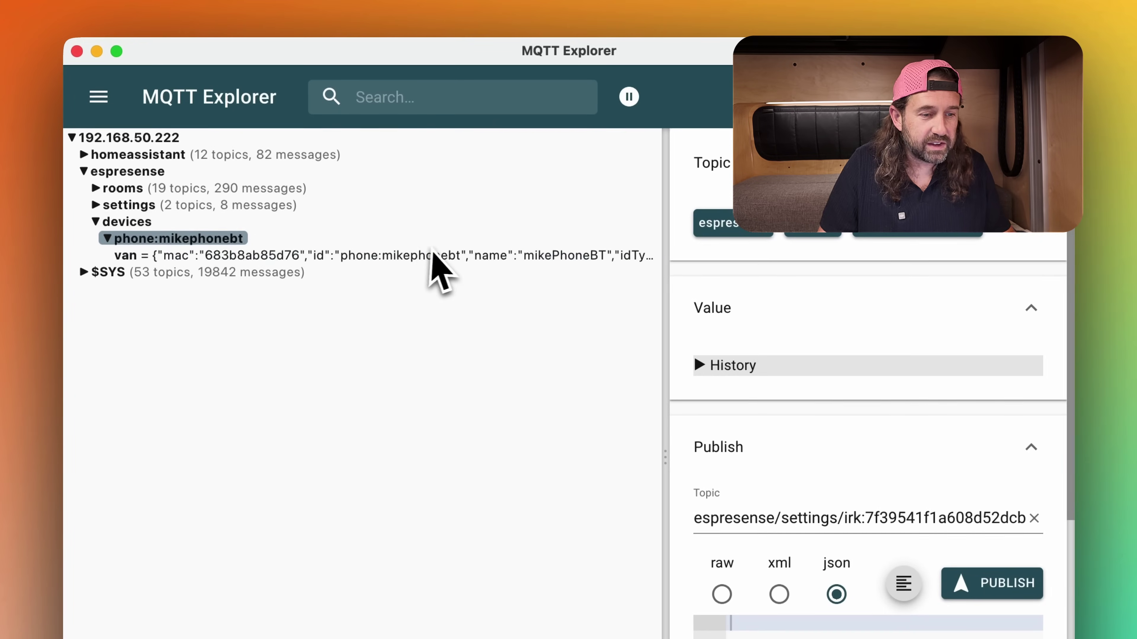
pyautogui.click(212, 259)
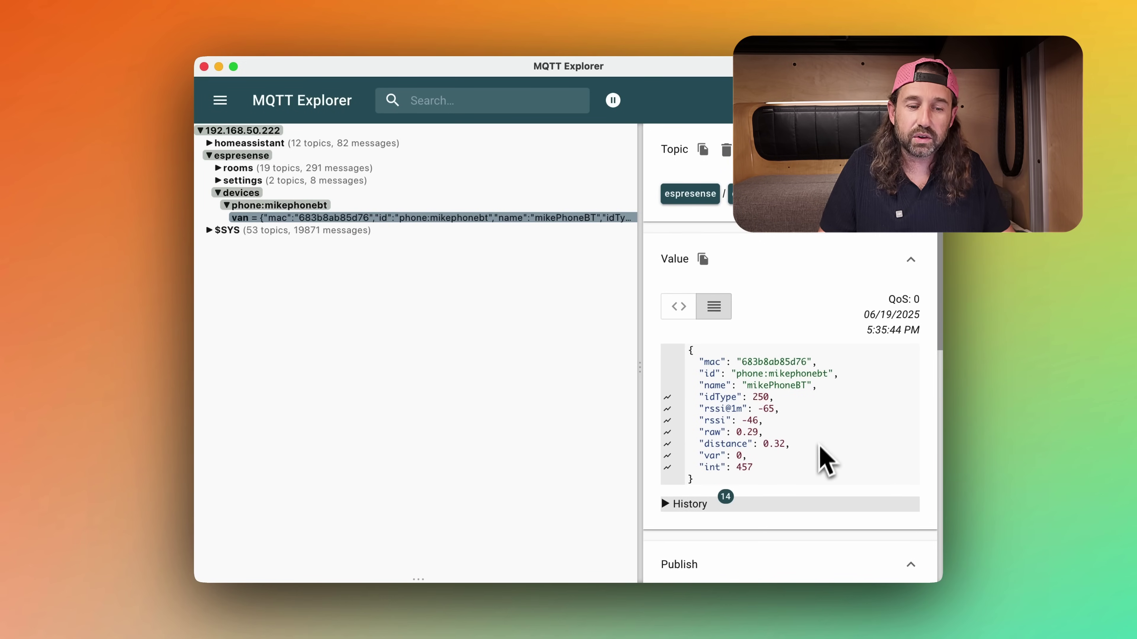
pyautogui.moveTo(763, 420); pyautogui.dragTo(732, 421)
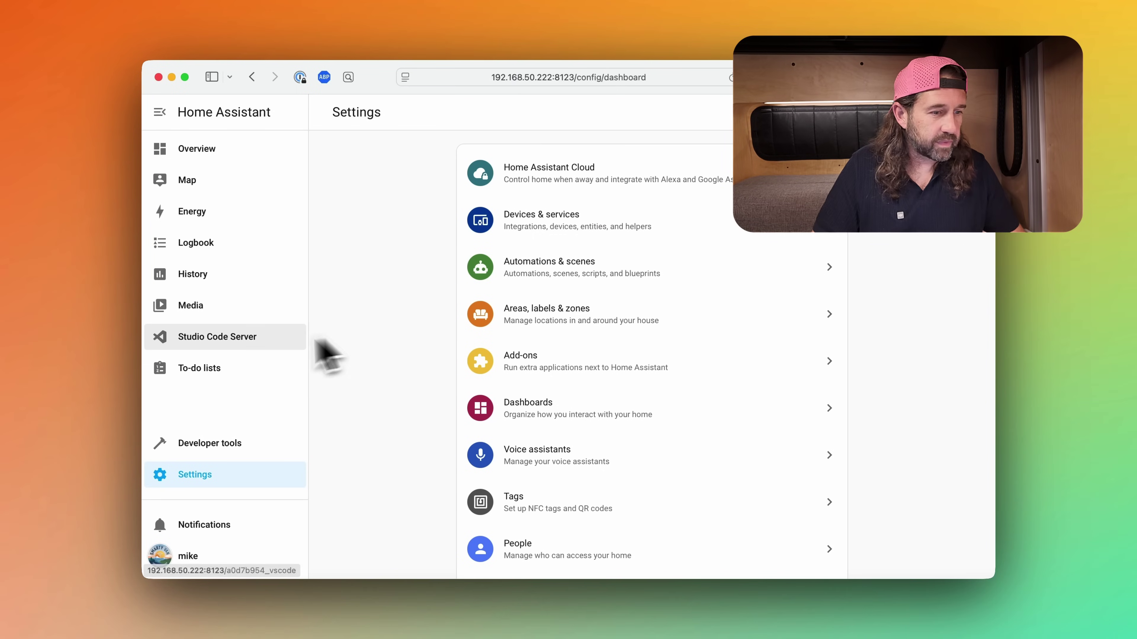
# Open packages/presence/presence.yaml in the Studio Code Server editor with a widened view
pyautogui.click(231, 344)
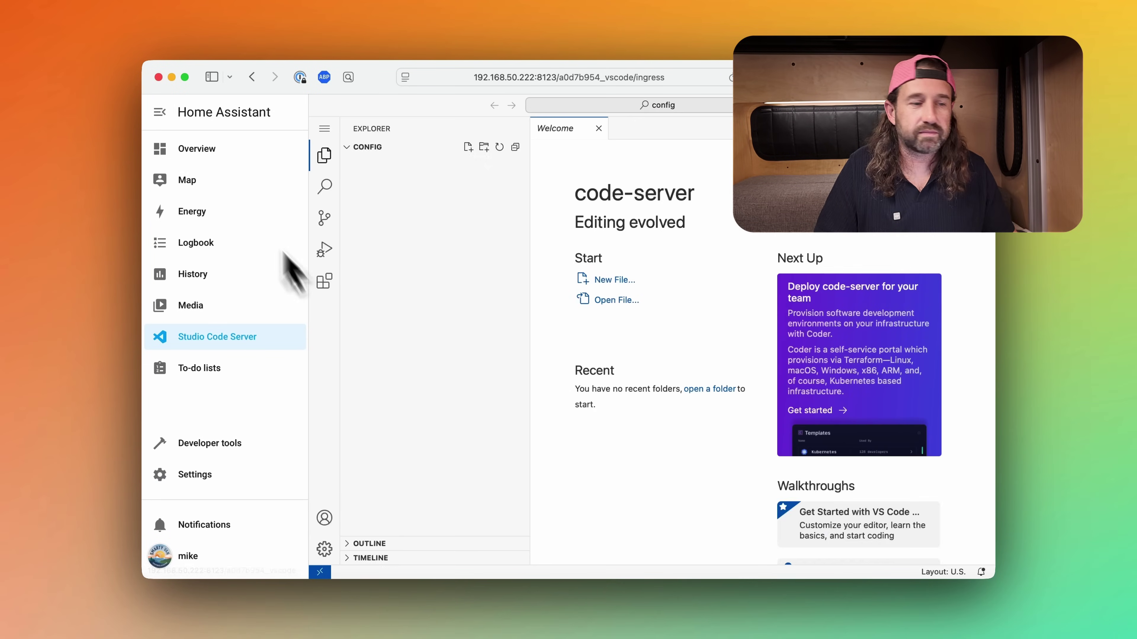
pyautogui.click(160, 112)
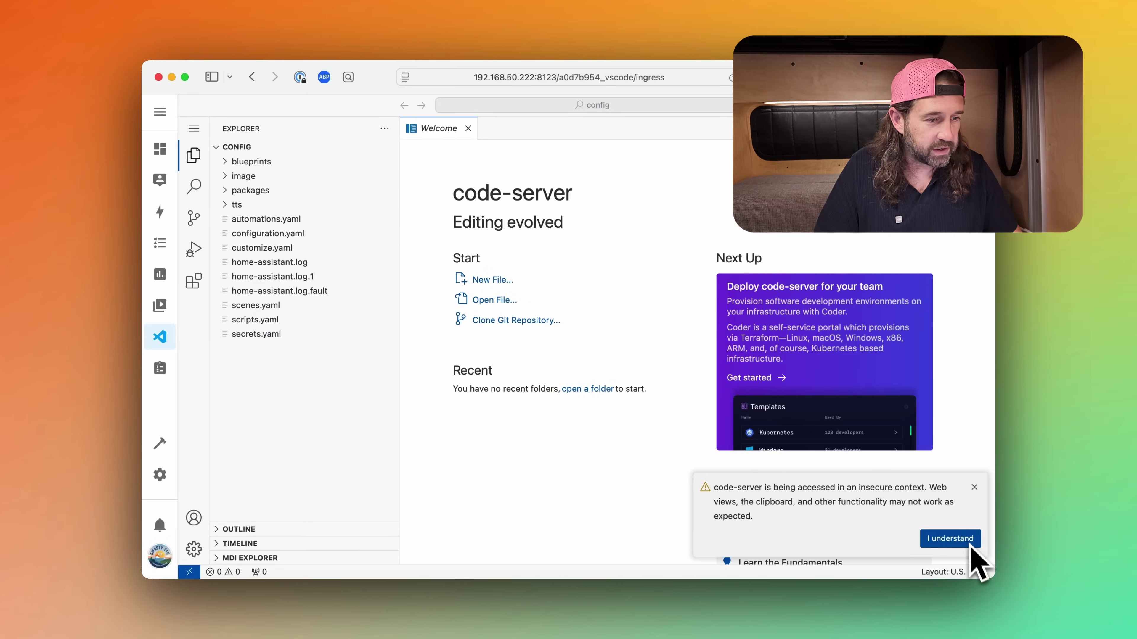
pyautogui.click(958, 539)
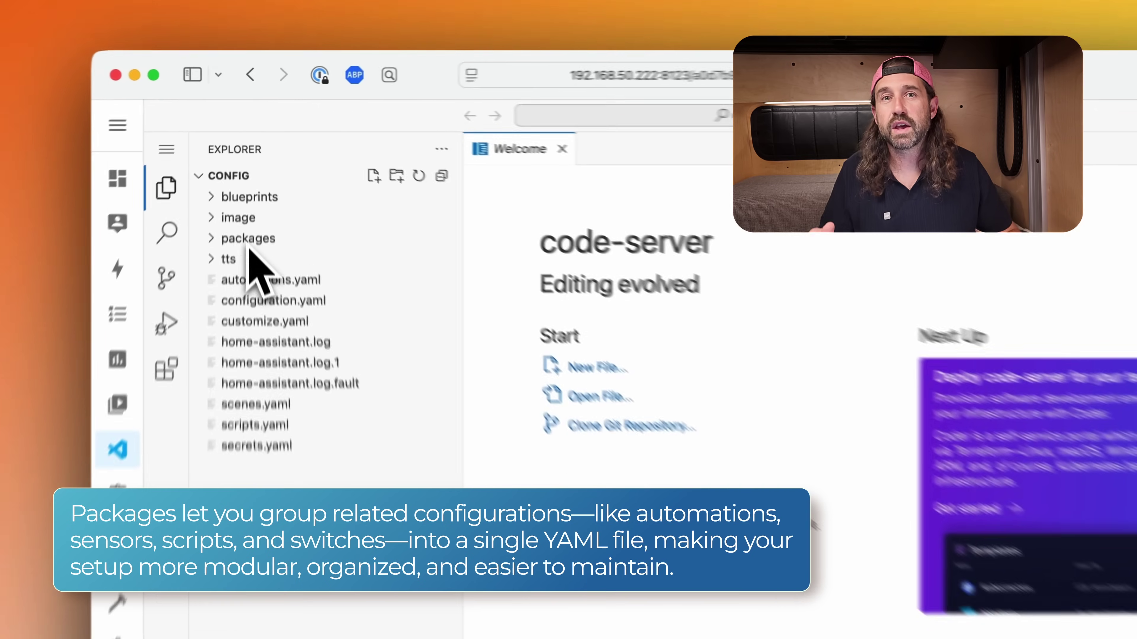
pyautogui.click(228, 192)
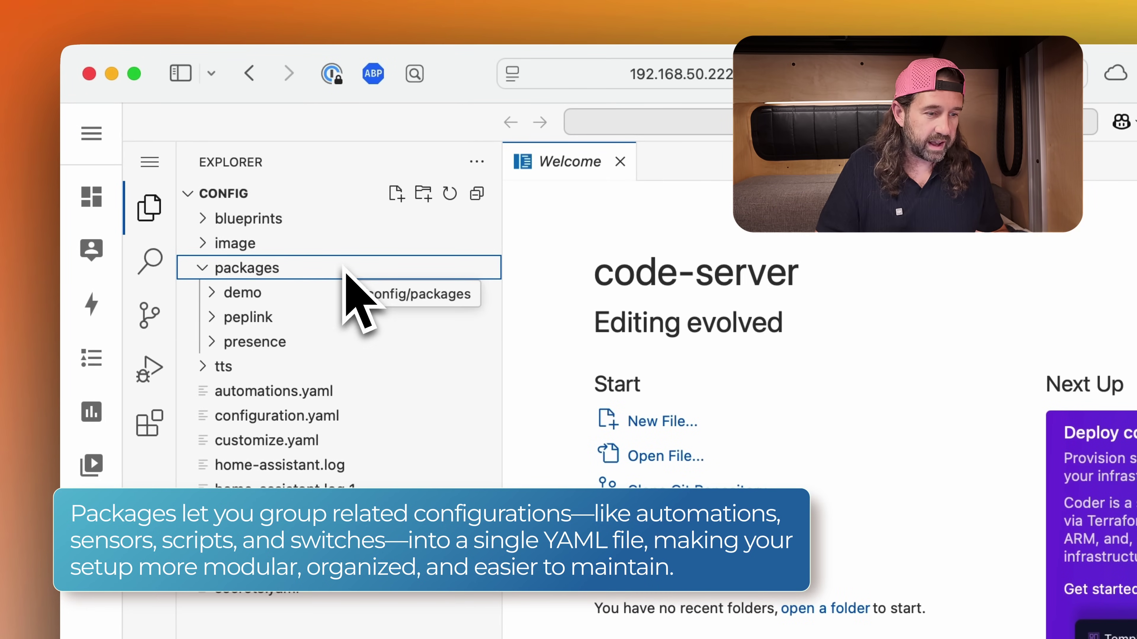
pyautogui.click(218, 350)
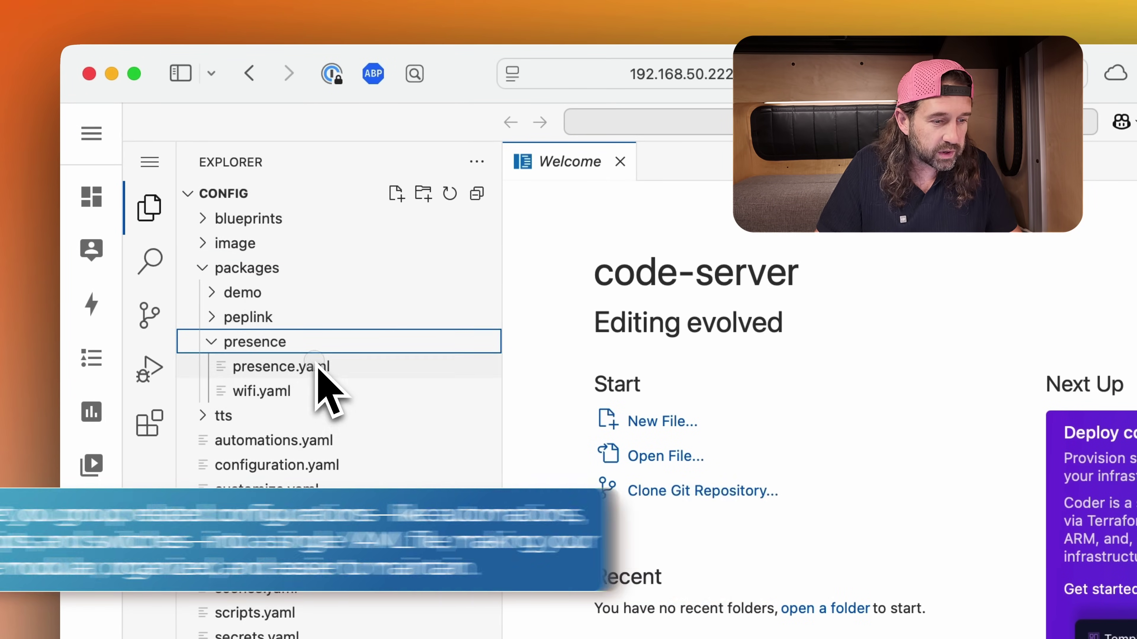
pyautogui.click(319, 367)
pyautogui.click(143, 211)
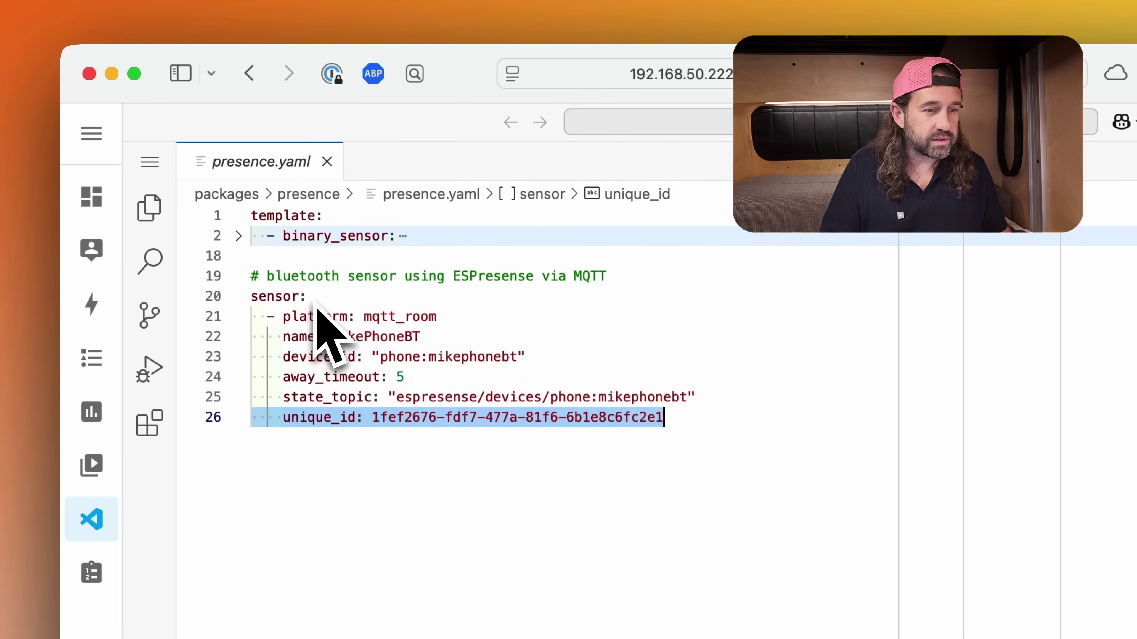
# Review the mqtt_room sensor mikePhoneBT: device_id, away_timeout 5, state_topic espresense/devices/phone:mikephonebt
pyautogui.moveTo(364, 316); pyautogui.dragTo(443, 317)
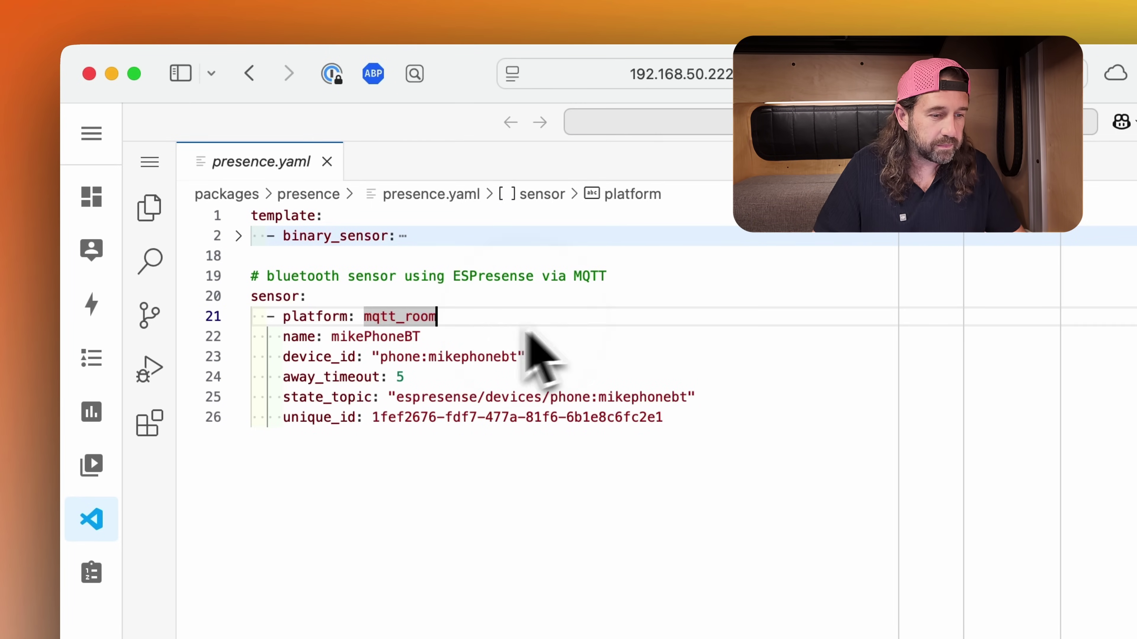
pyautogui.click(450, 337)
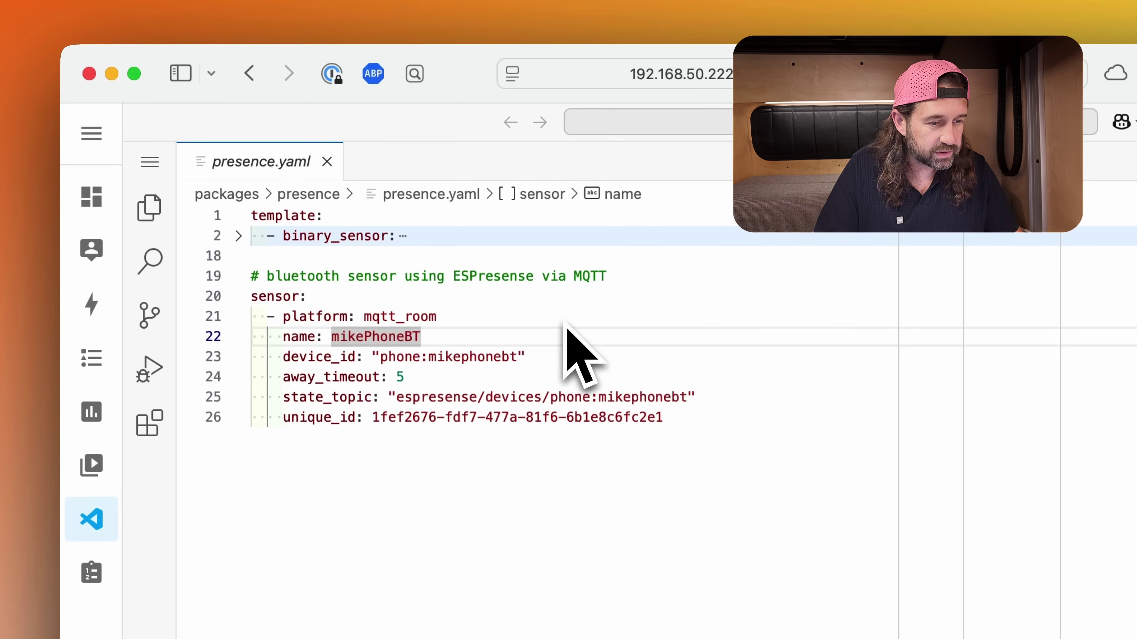
pyautogui.click(542, 365)
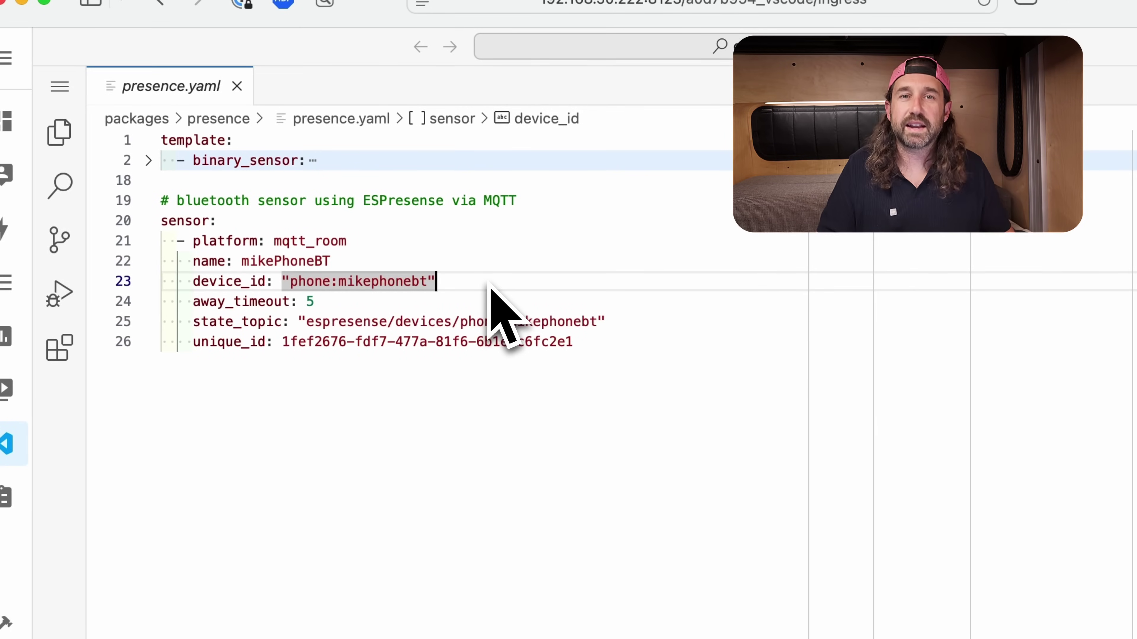
pyautogui.click(341, 310)
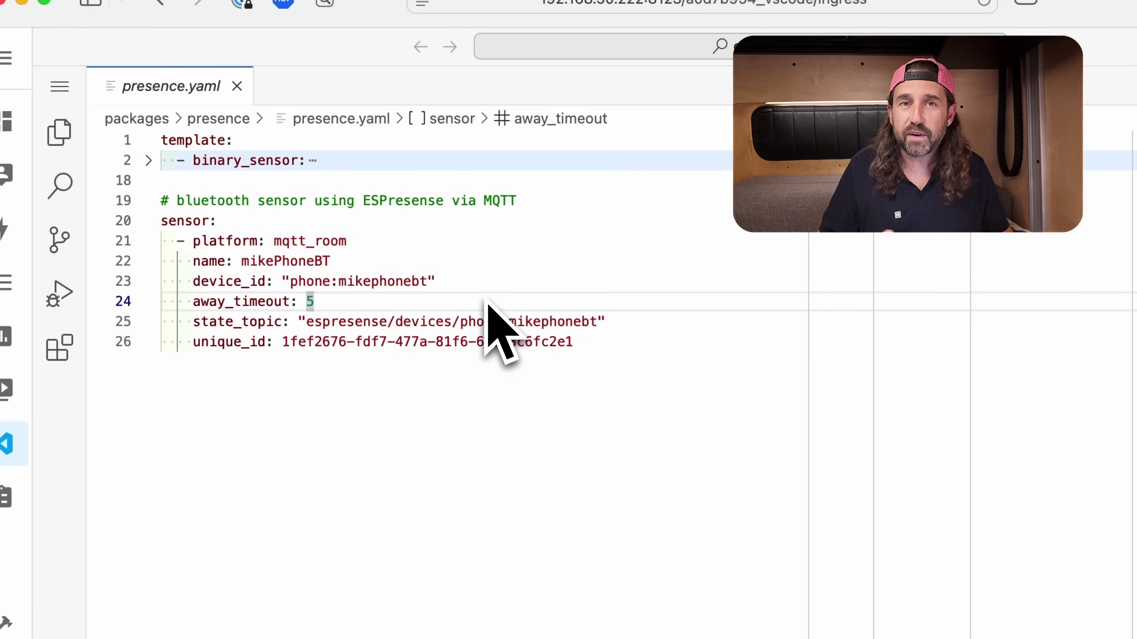
pyautogui.doubleClick(627, 328)
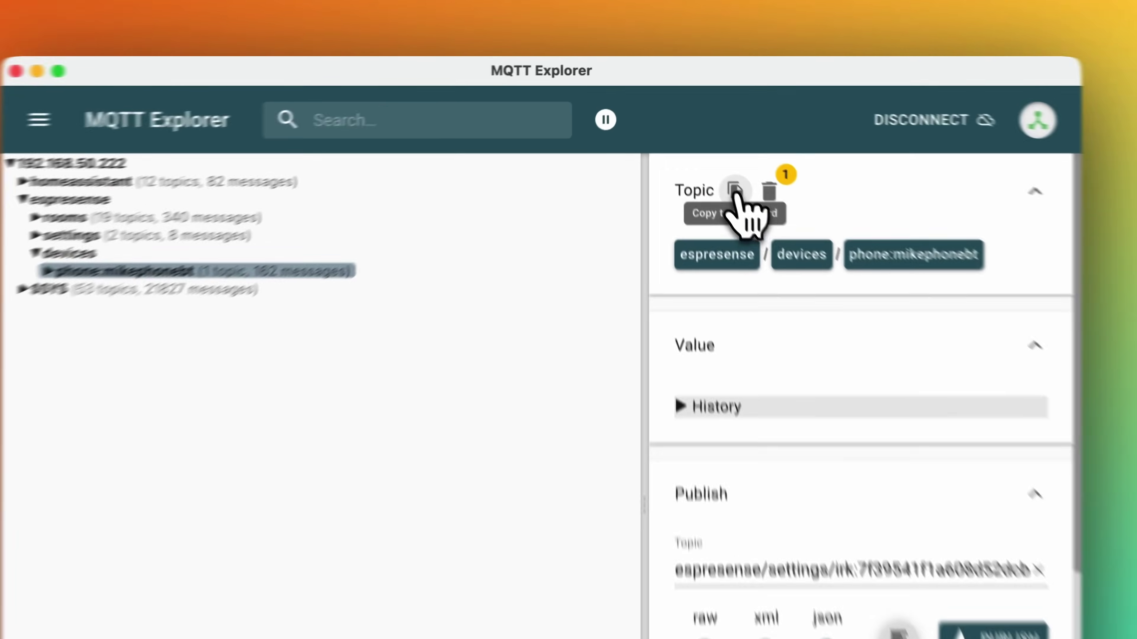
pyautogui.click(703, 151)
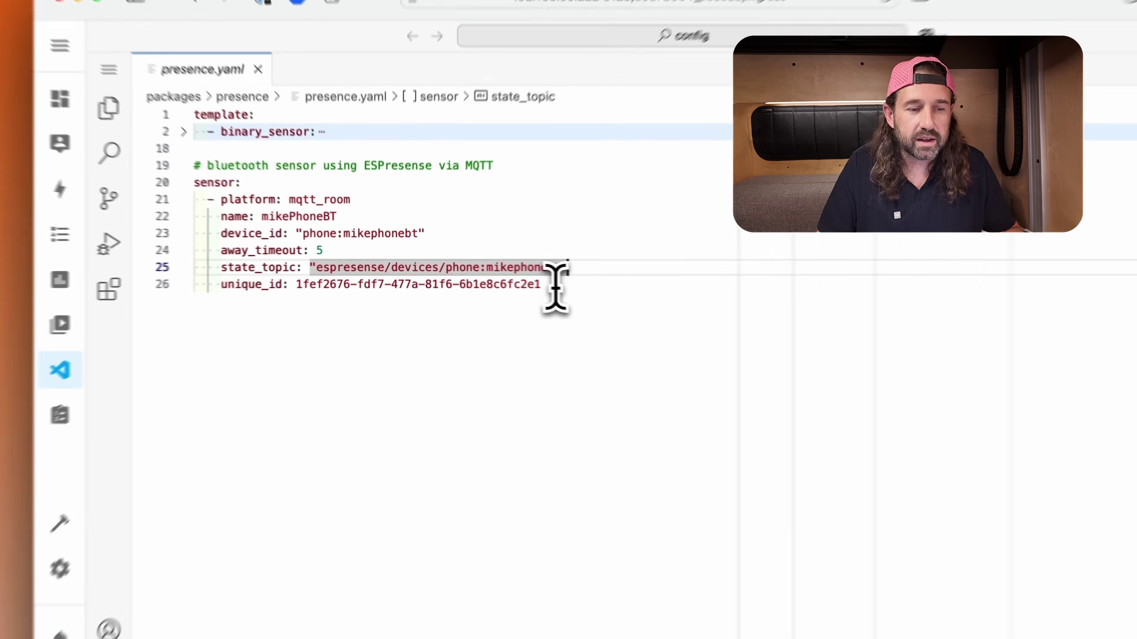
# Check the sensor's unique_id, then restart Home Assistant fully from Developer tools
pyautogui.moveTo(495, 277); pyautogui.dragTo(323, 279)
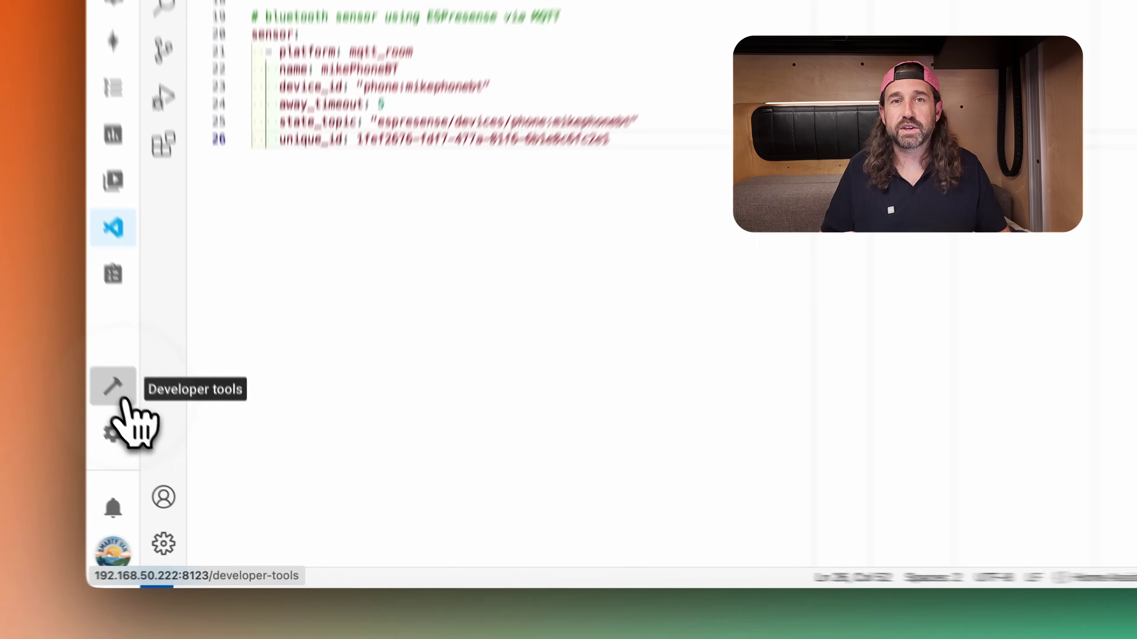
pyautogui.click(122, 400)
pyautogui.click(889, 296)
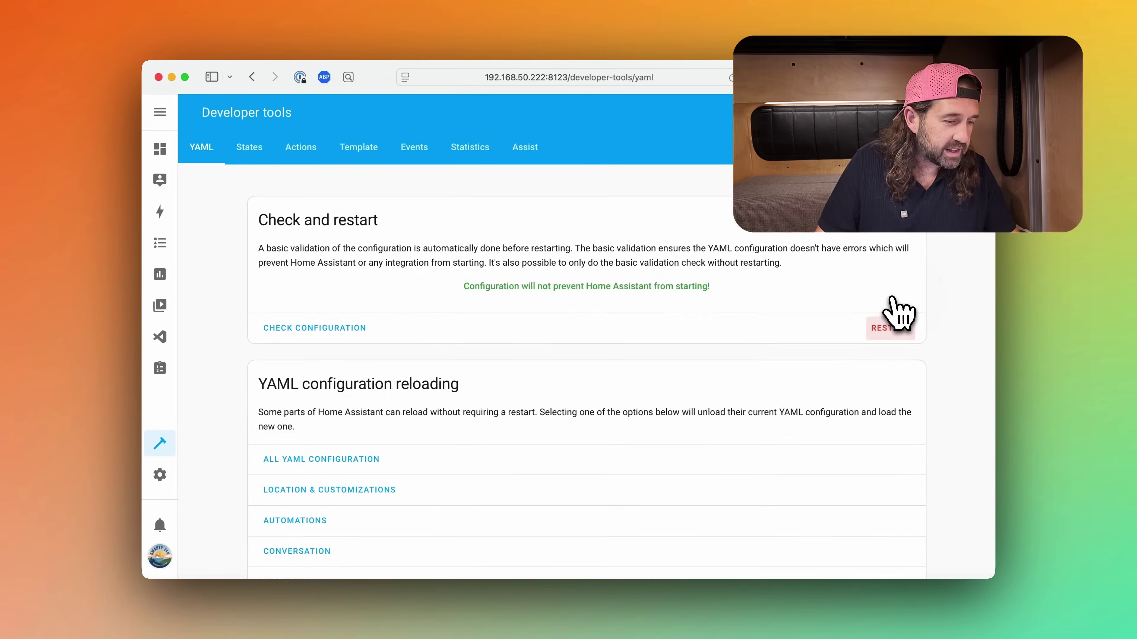
pyautogui.click(515, 374)
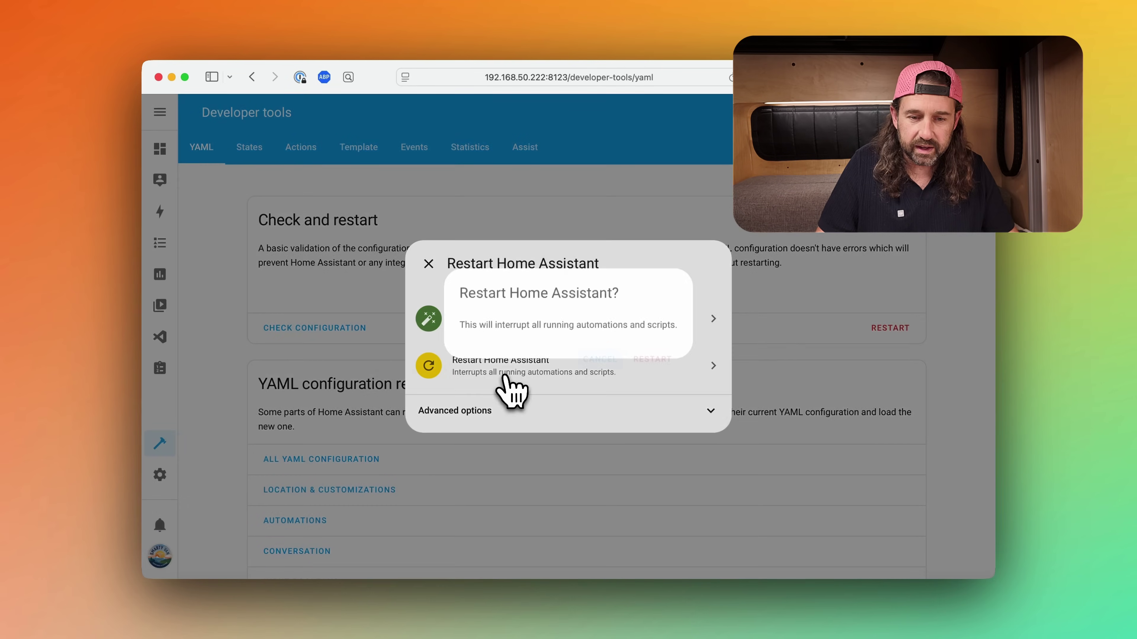
pyautogui.click(653, 368)
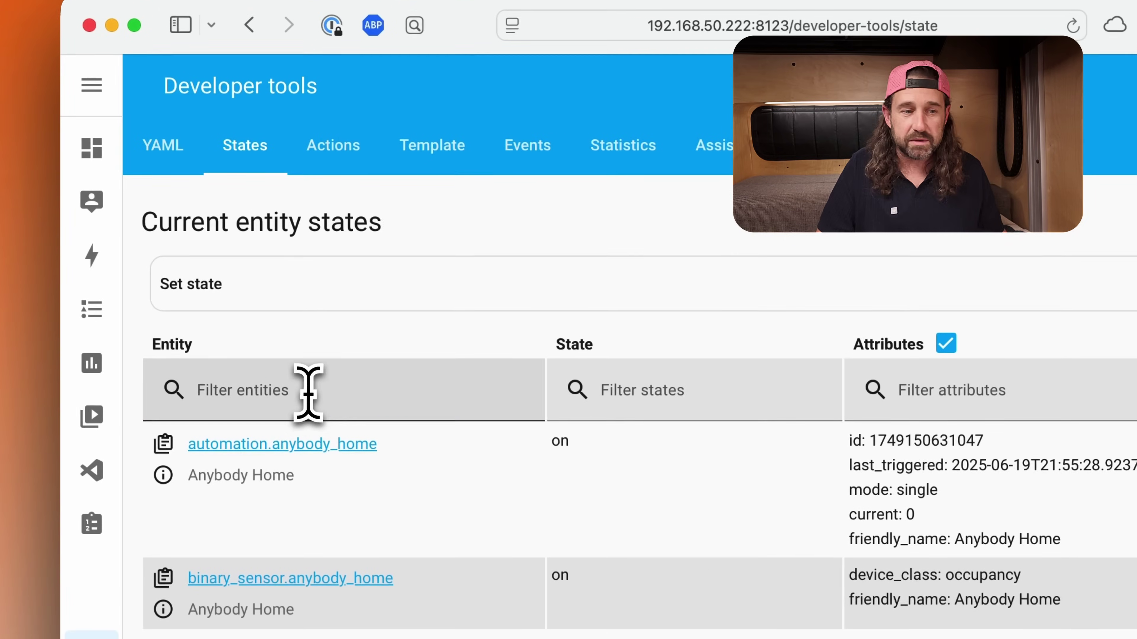
# Filter entity states by 'mikephonebt' and confirm sensor.mikephonebt reads van with its distance
pyautogui.click(308, 393)
pyautogui.write('mikephonebt')
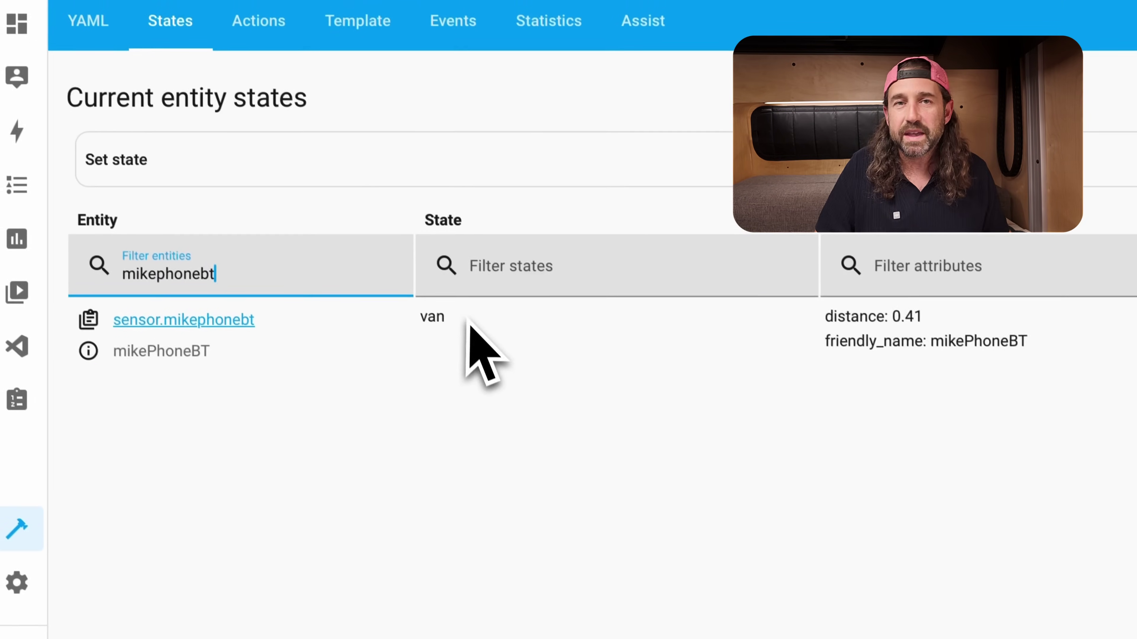
pyautogui.moveTo(555, 469); pyautogui.dragTo(487, 446)
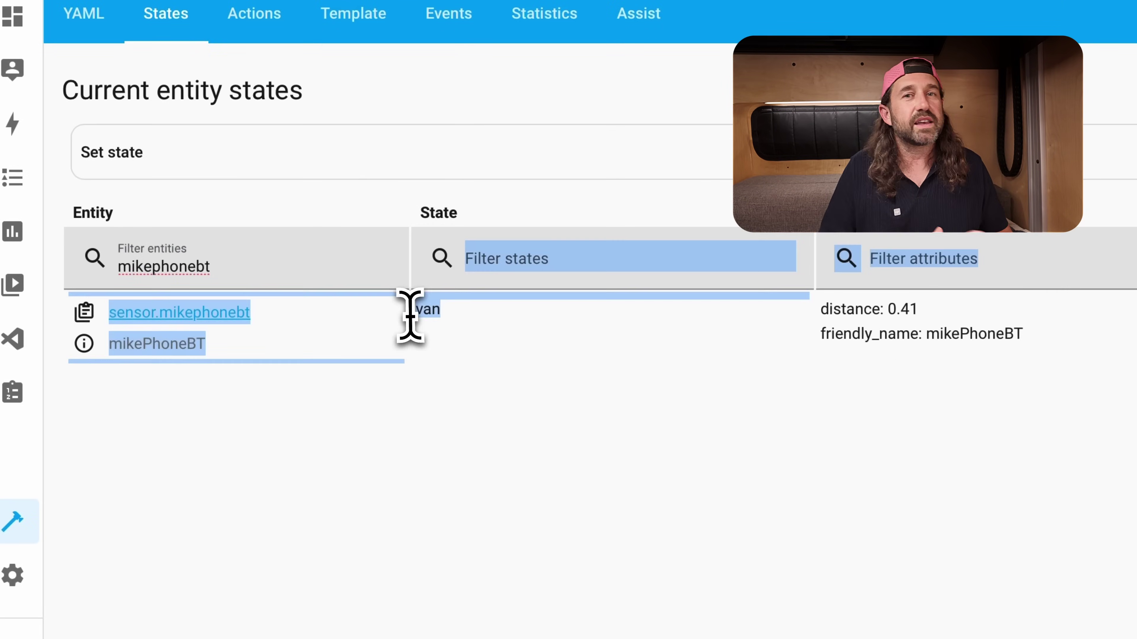
pyautogui.click(577, 445)
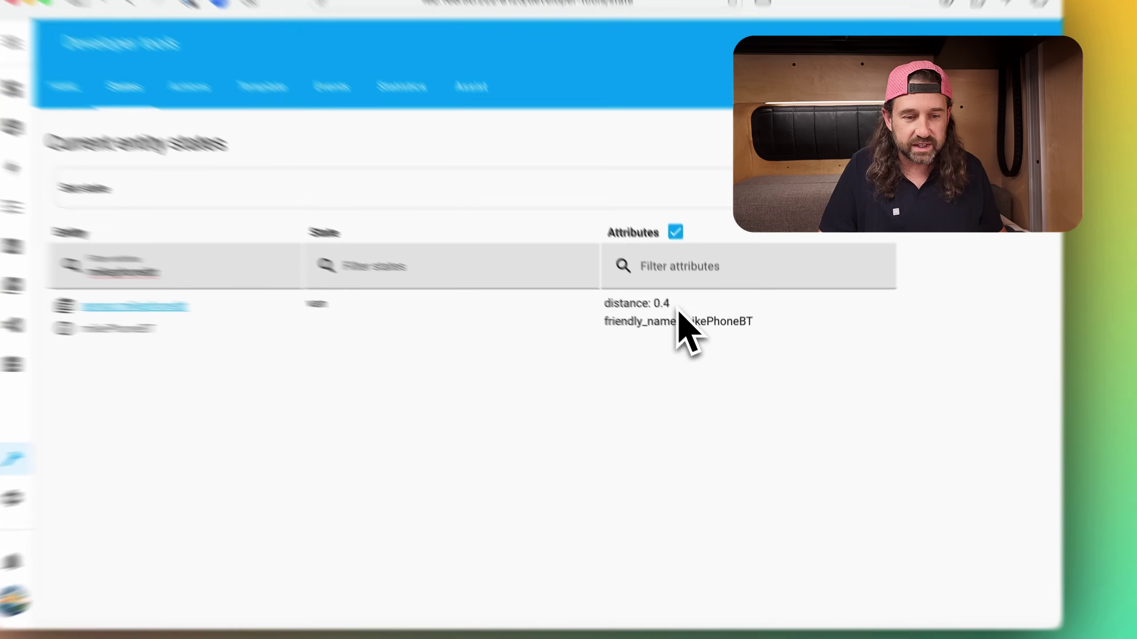
pyautogui.doubleClick(678, 320)
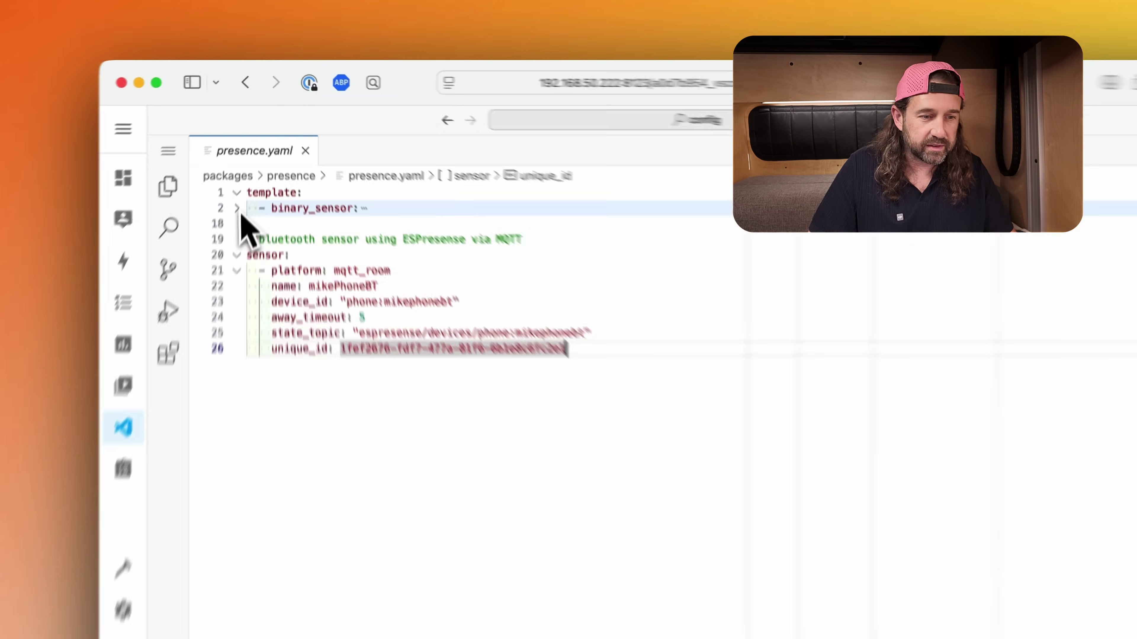
# Expand the binary_sensor template and review its sensor.peplink_wifi_clients mikePhone check and on/off results
pyautogui.click(246, 172)
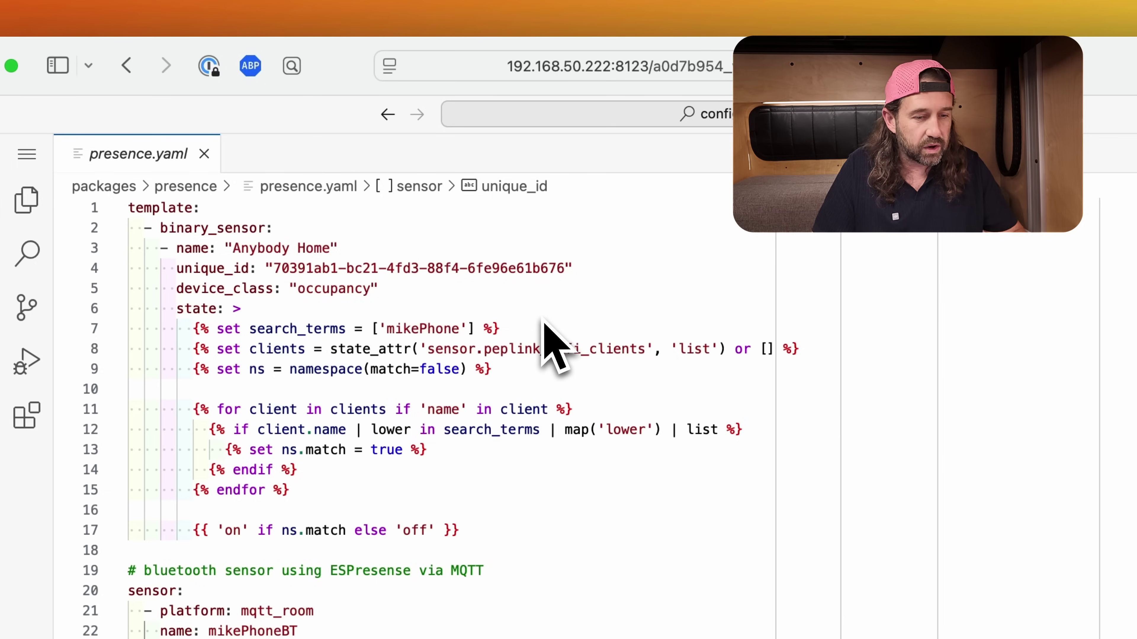
pyautogui.moveTo(464, 336); pyautogui.dragTo(387, 330)
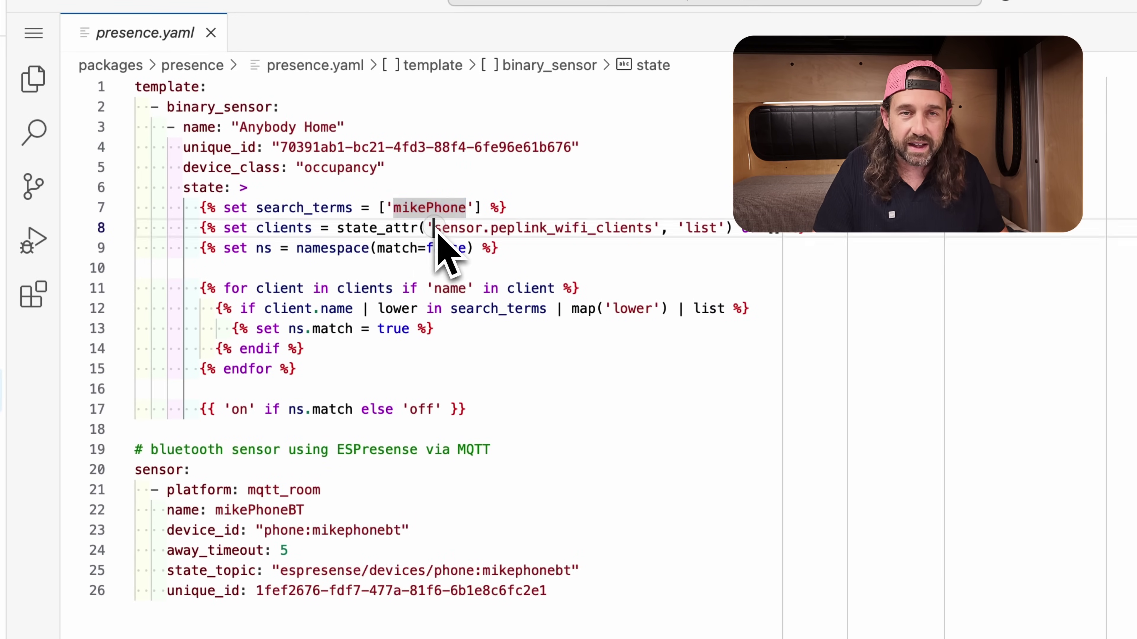
pyautogui.moveTo(434, 229); pyautogui.dragTo(654, 230)
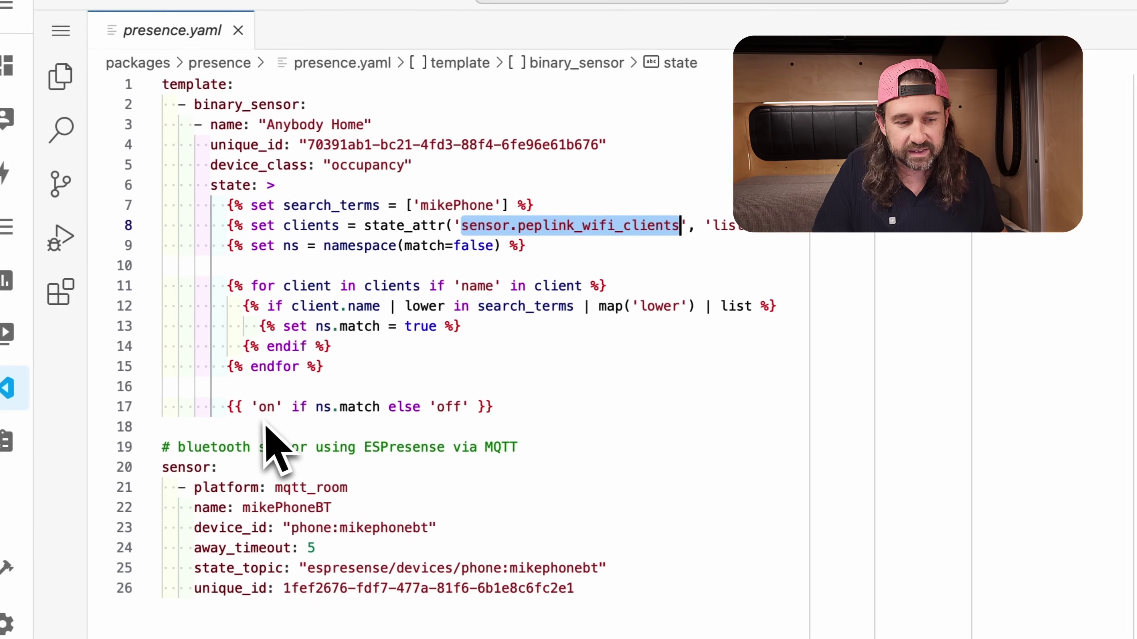
pyautogui.moveTo(245, 409); pyautogui.dragTo(268, 411)
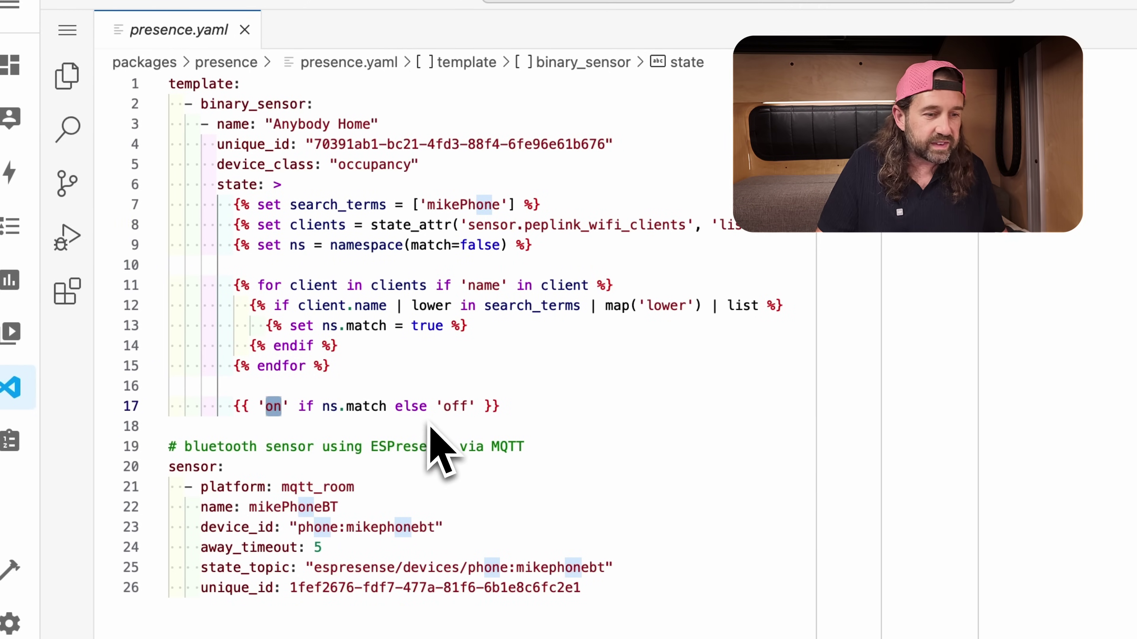
pyautogui.moveTo(444, 415); pyautogui.dragTo(462, 414)
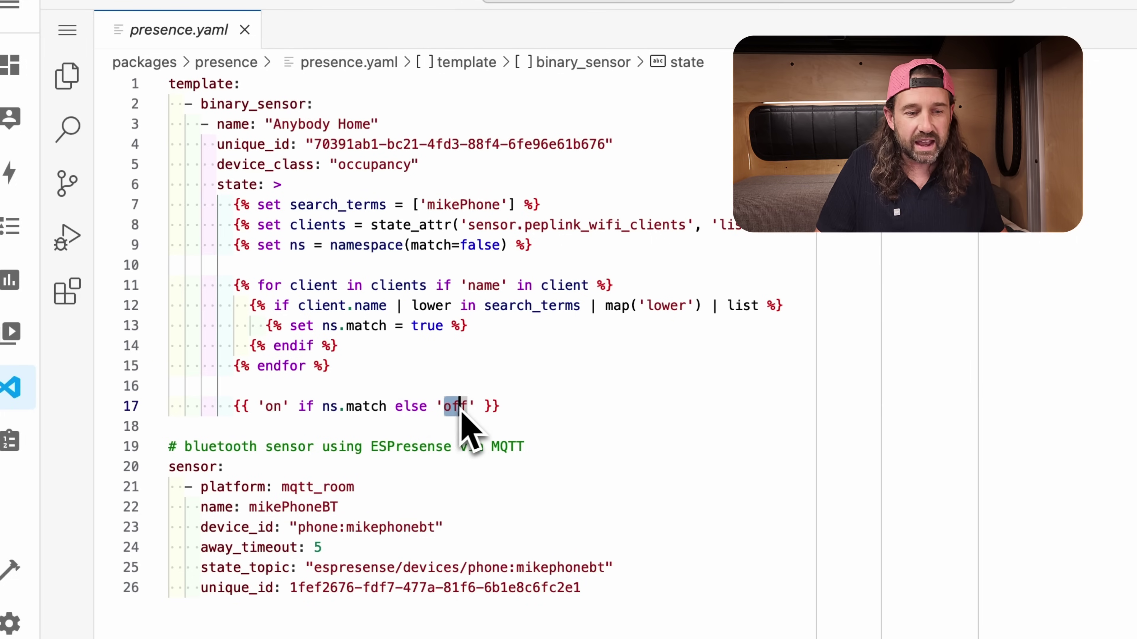
# Paste "or is_state('sensor.mikephonebt', 'van')" before else on line 17
pyautogui.click(396, 408)
pyautogui.press('super+v')
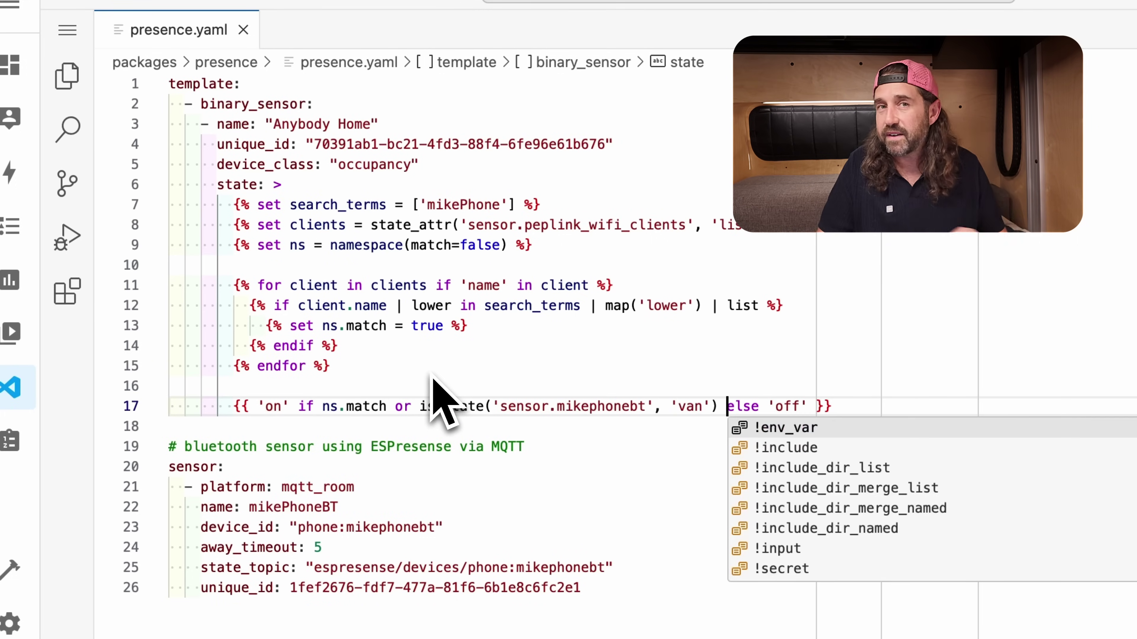
pyautogui.click(503, 373)
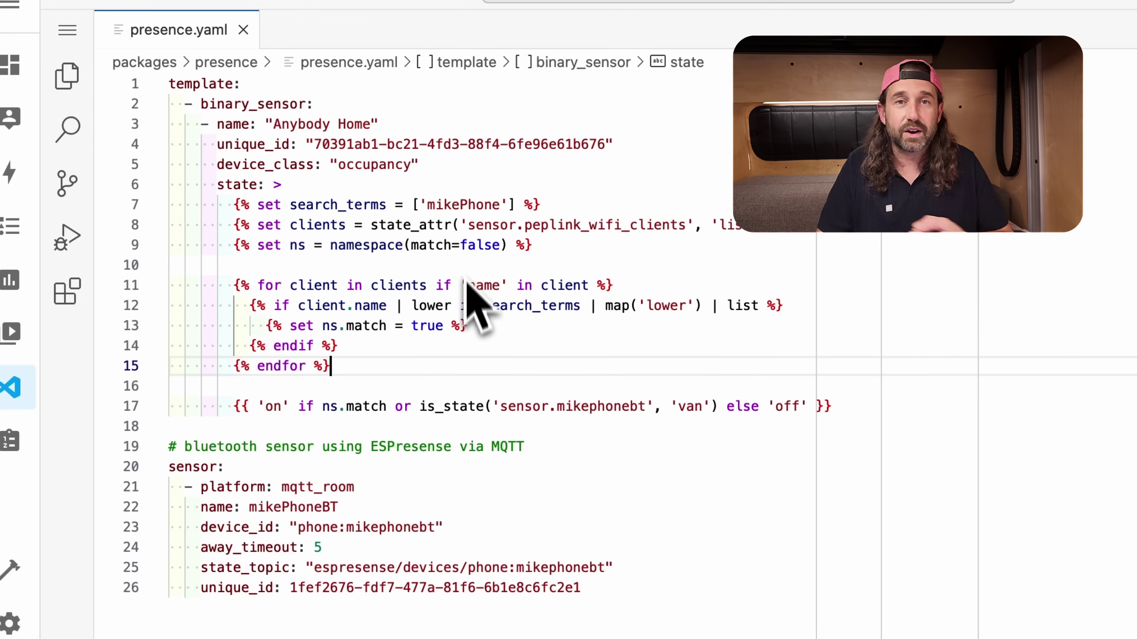
pyautogui.moveTo(394, 406); pyautogui.dragTo(719, 406)
pyautogui.click(649, 337)
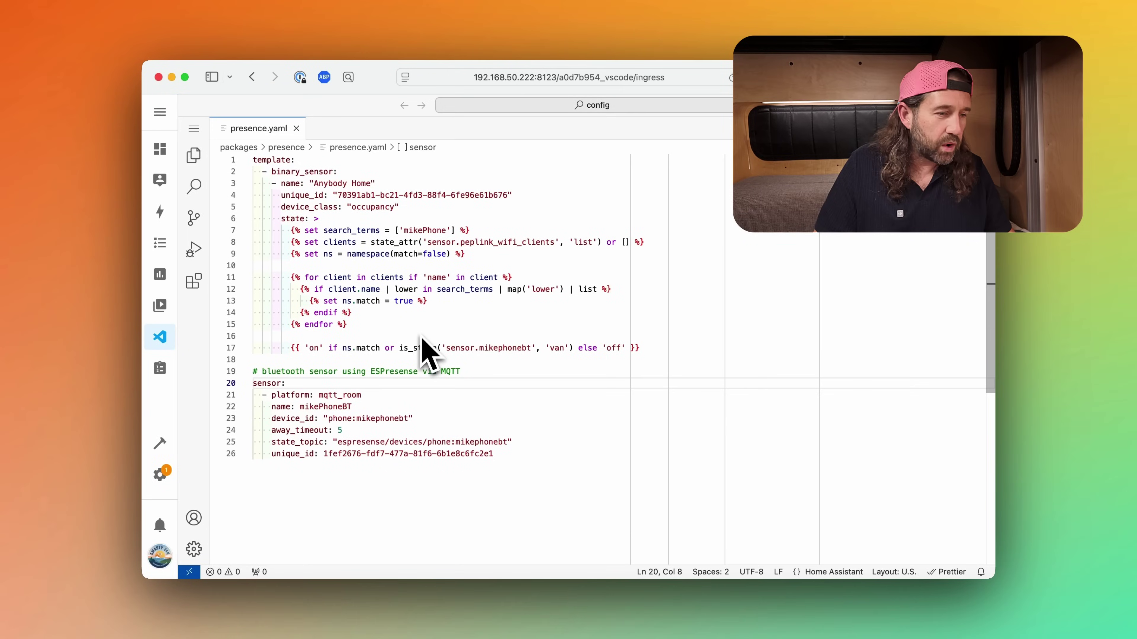
# View the Home dashboard showing Anybody Home Detected, mikePhoneWifi Home and mikePhoneBT van
pyautogui.click(160, 149)
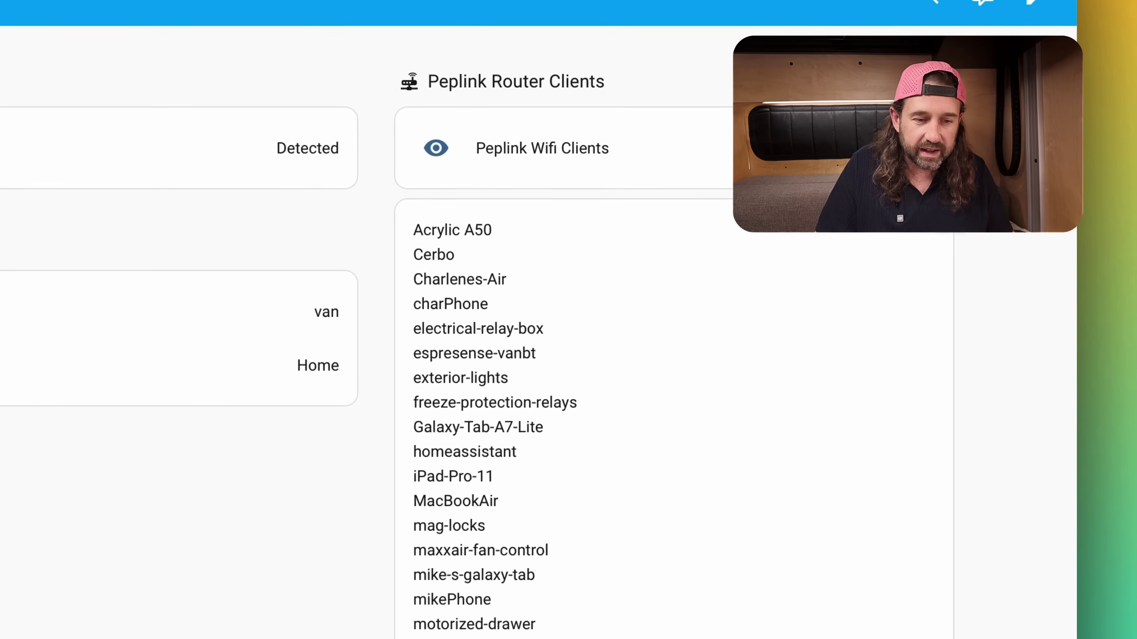
pyautogui.moveTo(493, 600); pyautogui.dragTo(425, 610)
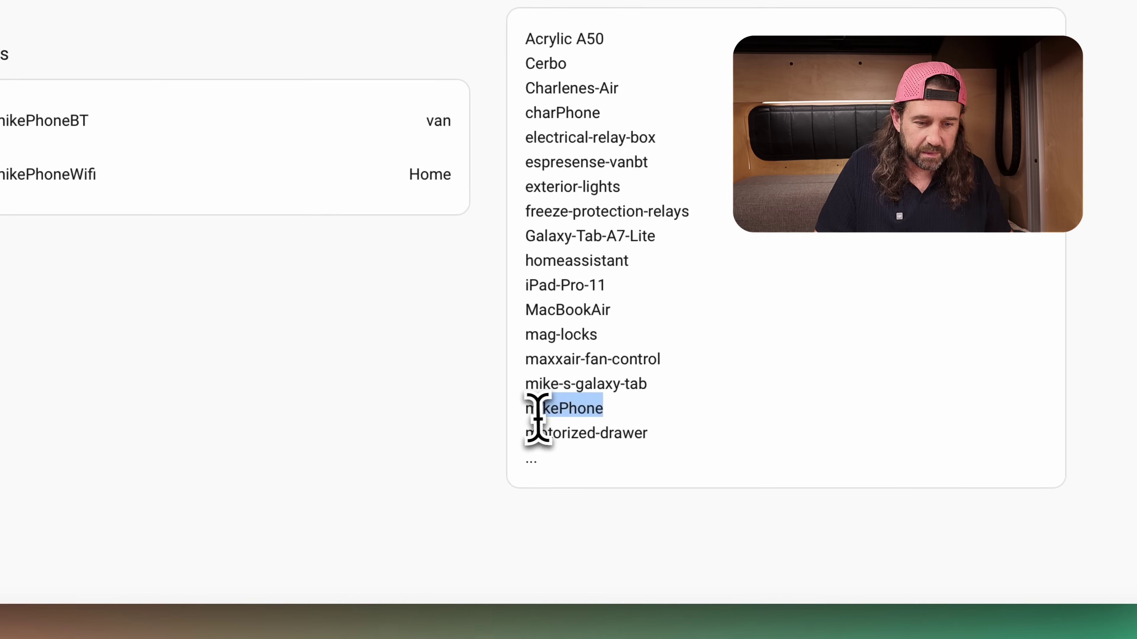
pyautogui.moveTo(537, 418); pyautogui.dragTo(524, 410)
pyautogui.click(498, 345)
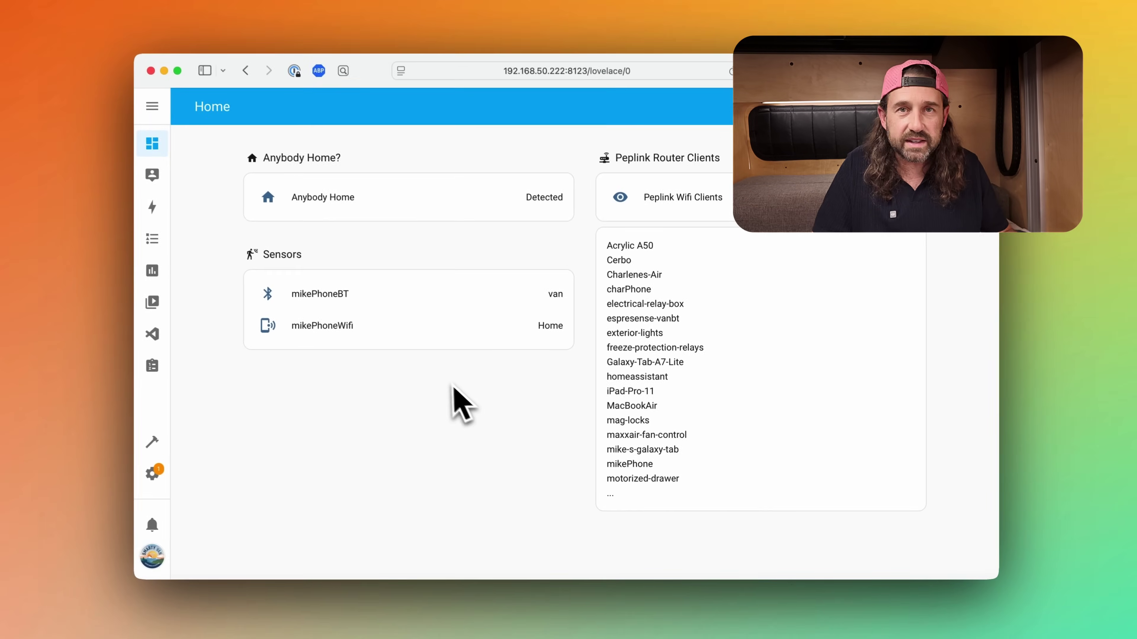